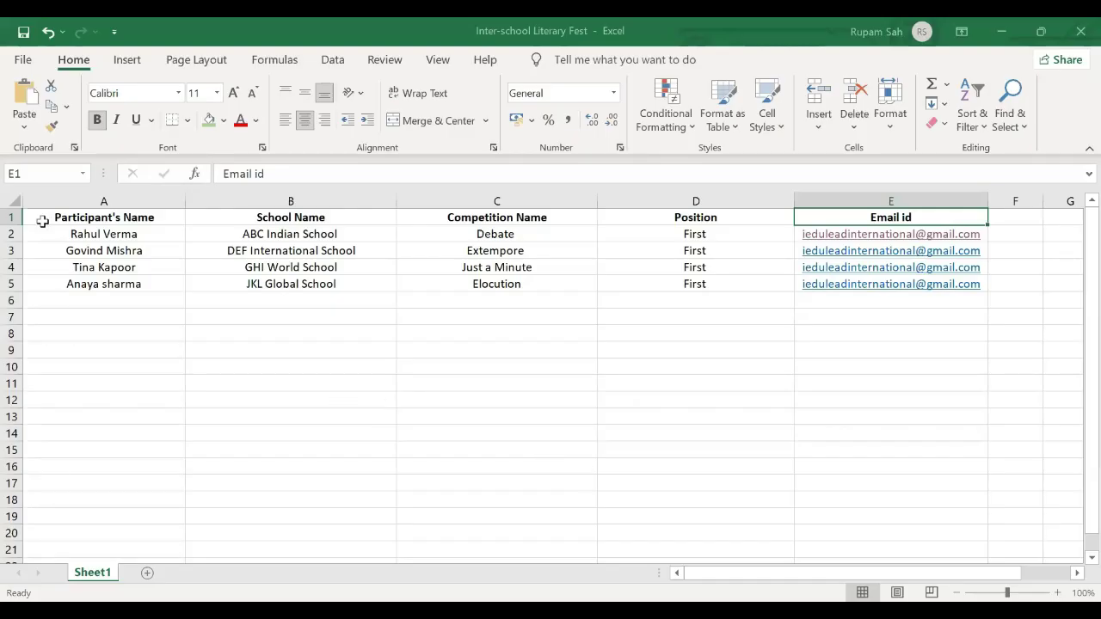
Switch to Google Drive in the browser and upload the Certificate presentation and the Inter-school Literary Fest workbook from the Desktop.
click(97, 219)
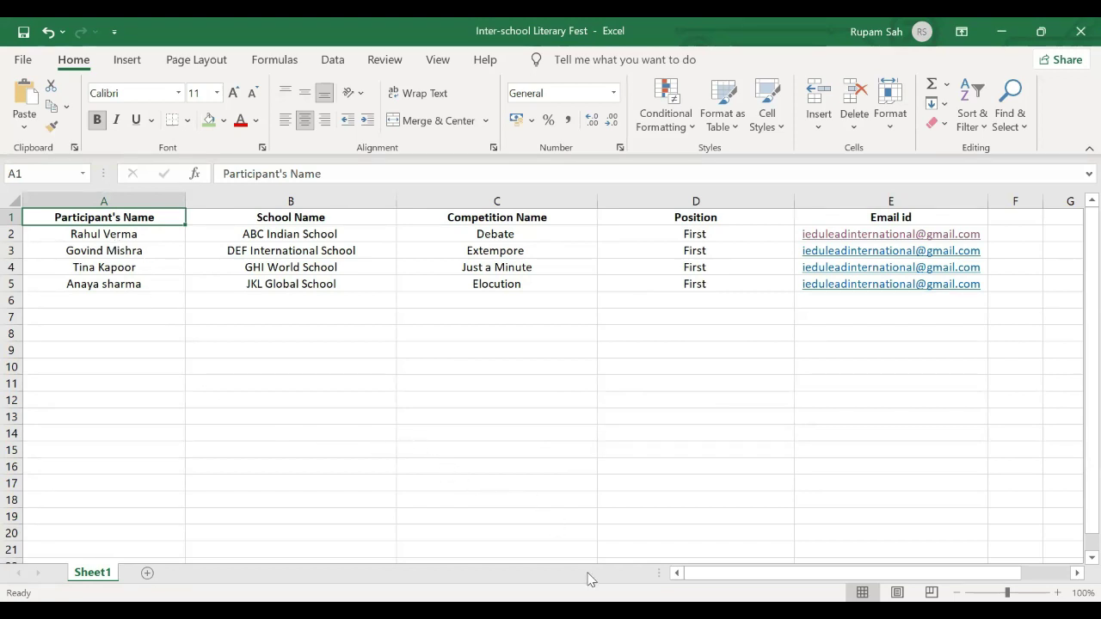
key(alt+Tab)
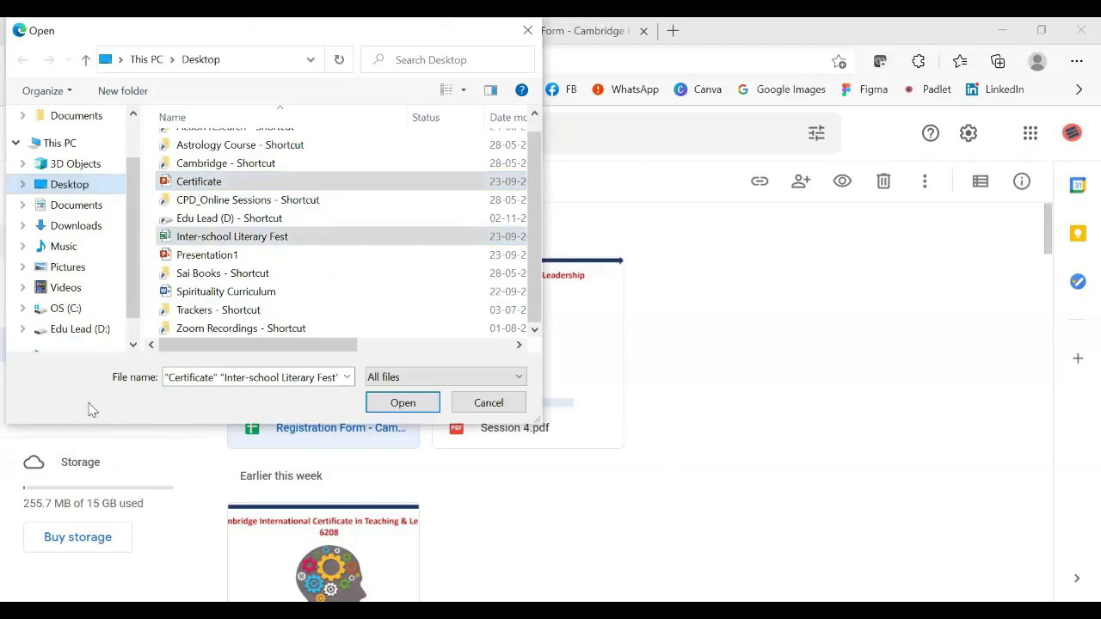
click(205, 184)
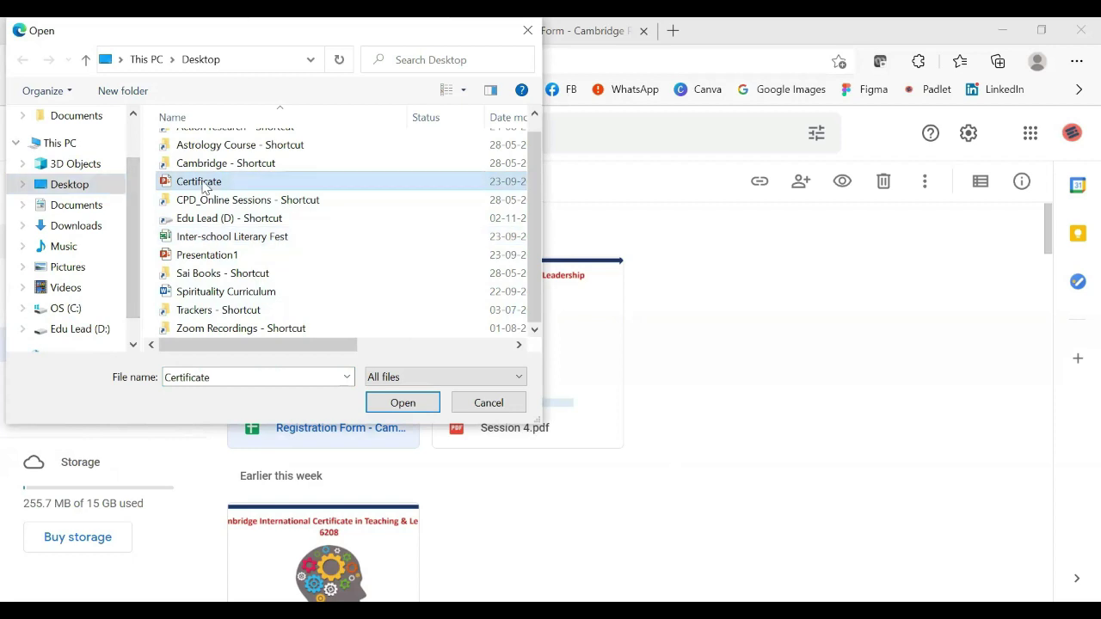
ctrl+click(284, 237)
click(411, 413)
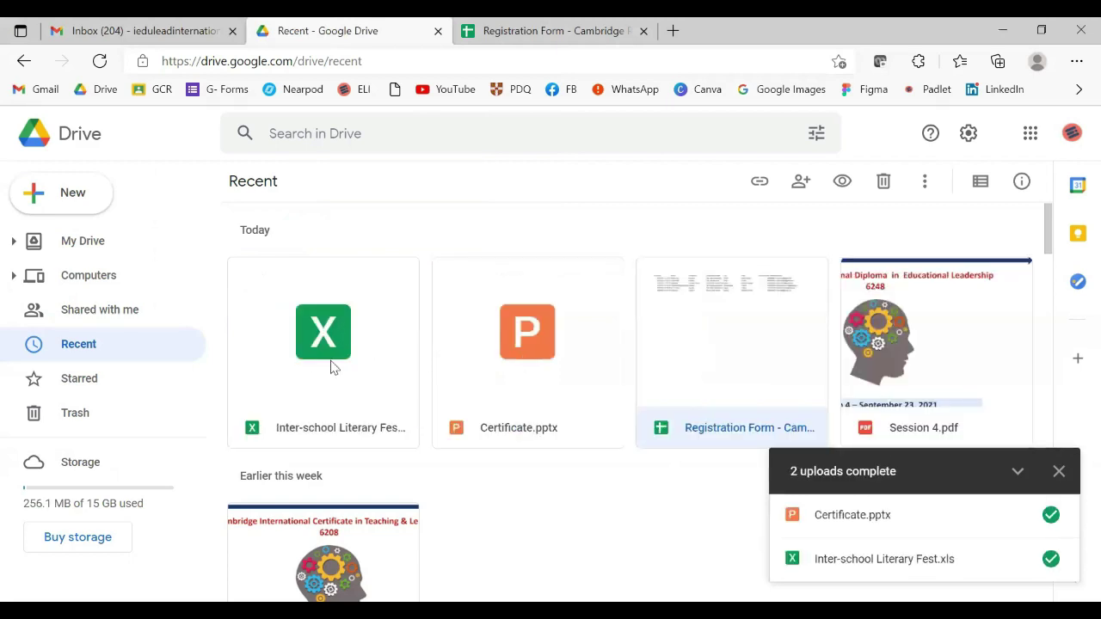
Open the uploaded Certificate.pptx and save it as a Google Slides presentation.
double_click(514, 347)
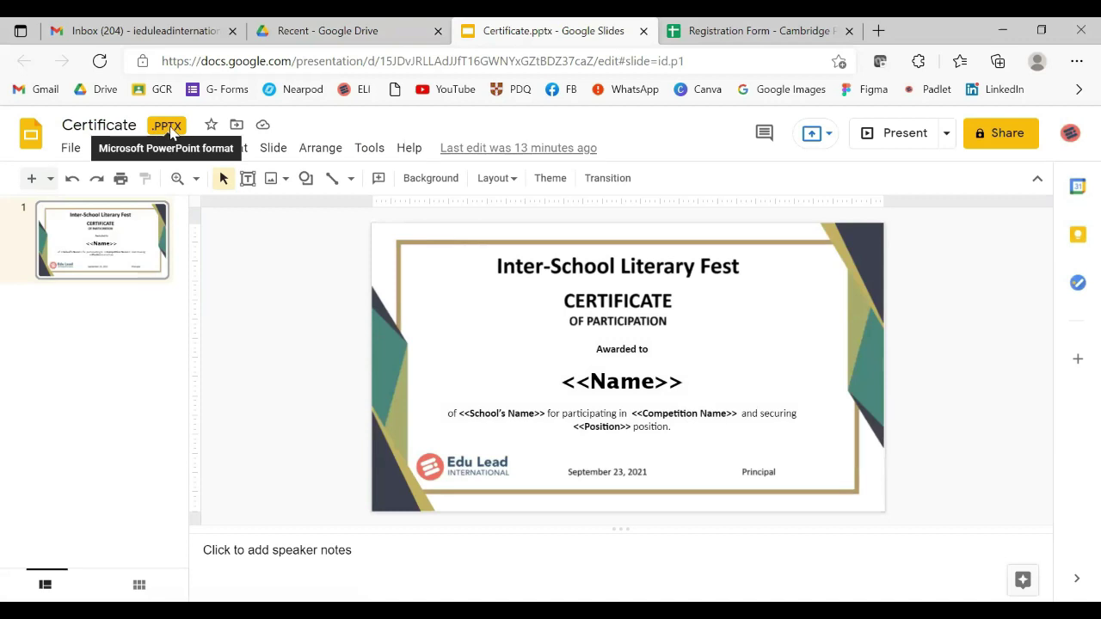
click(70, 148)
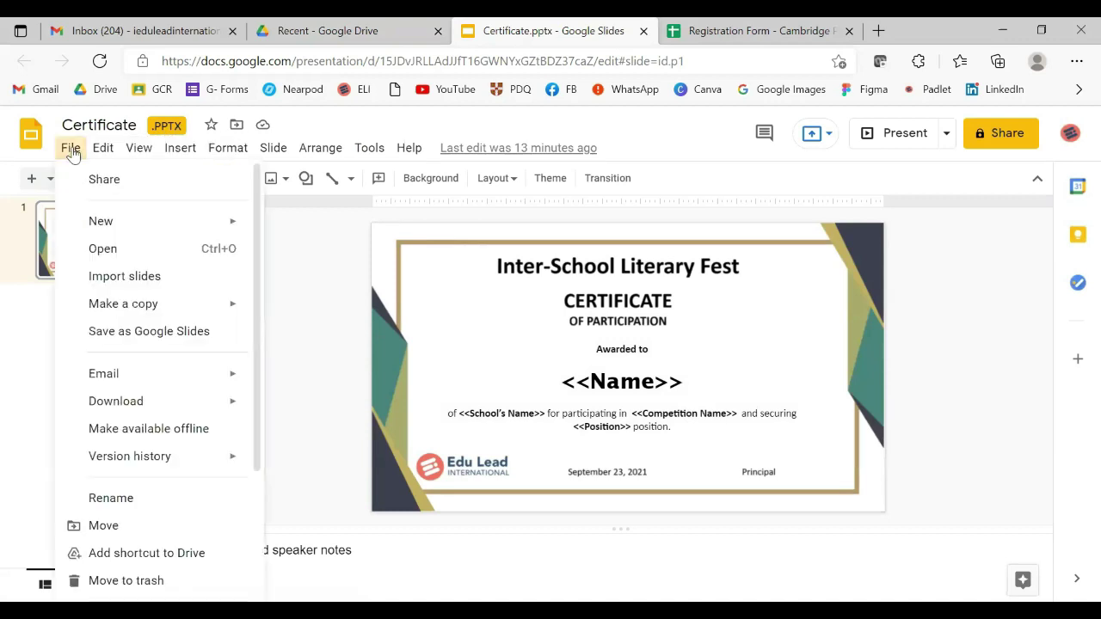
click(113, 332)
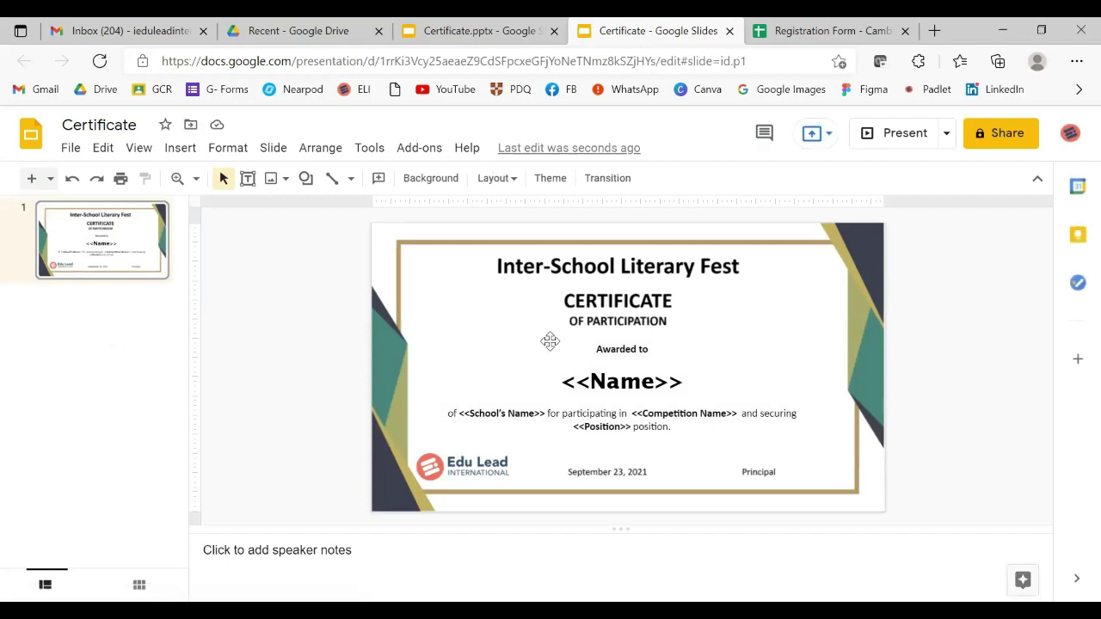
Move the Google Slides certificate into a new My Drive folder named "Literary fest".
click(68, 148)
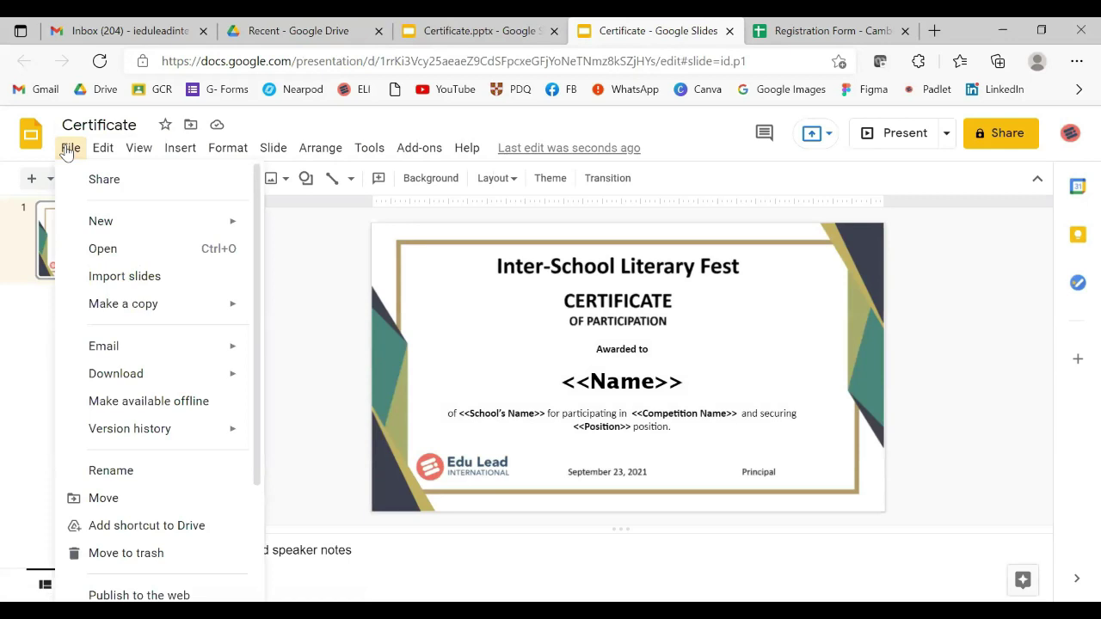
click(100, 505)
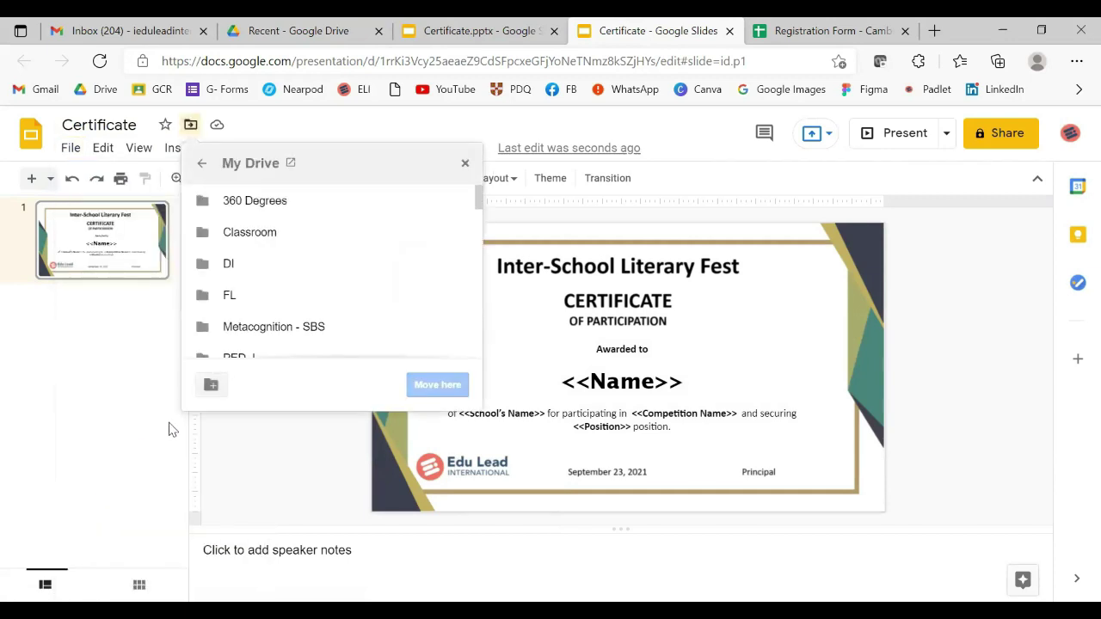
click(211, 384)
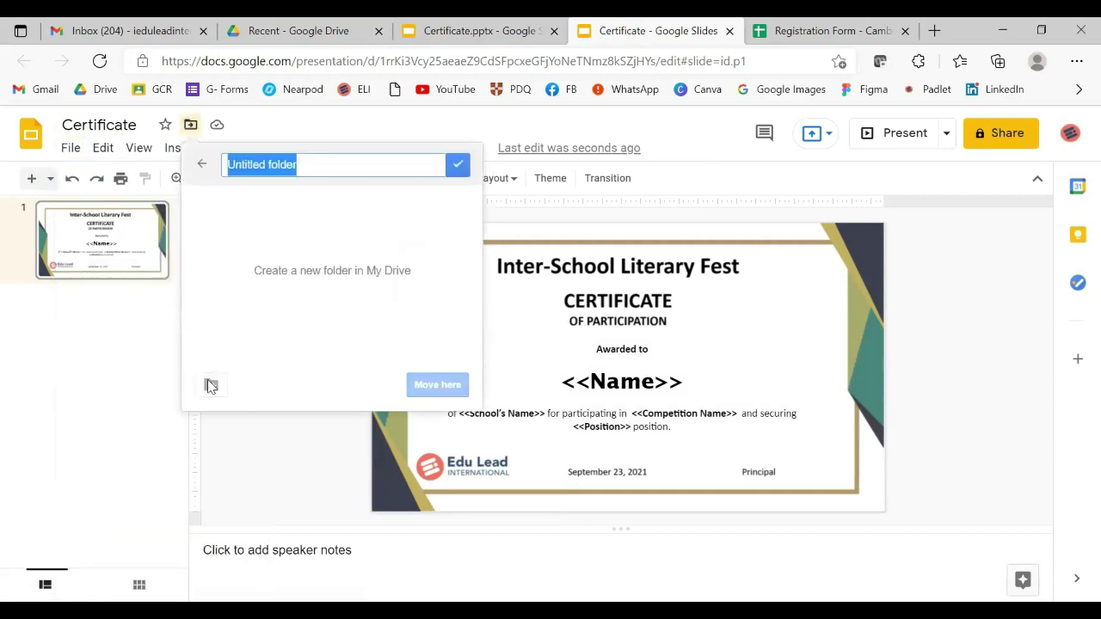
text(Literary fest)
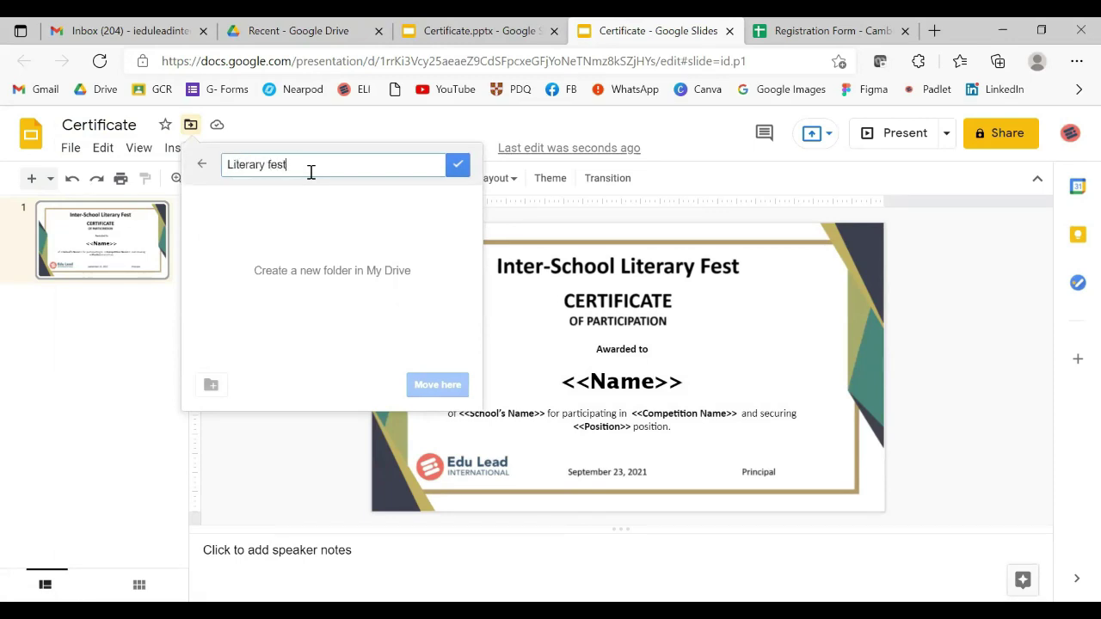
click(457, 168)
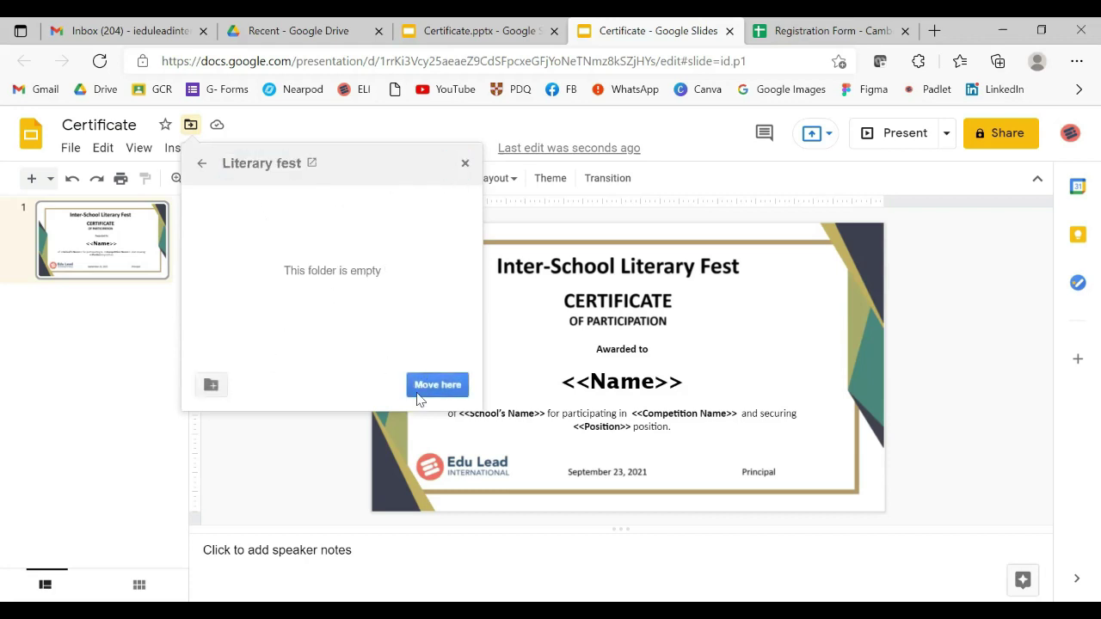
click(436, 387)
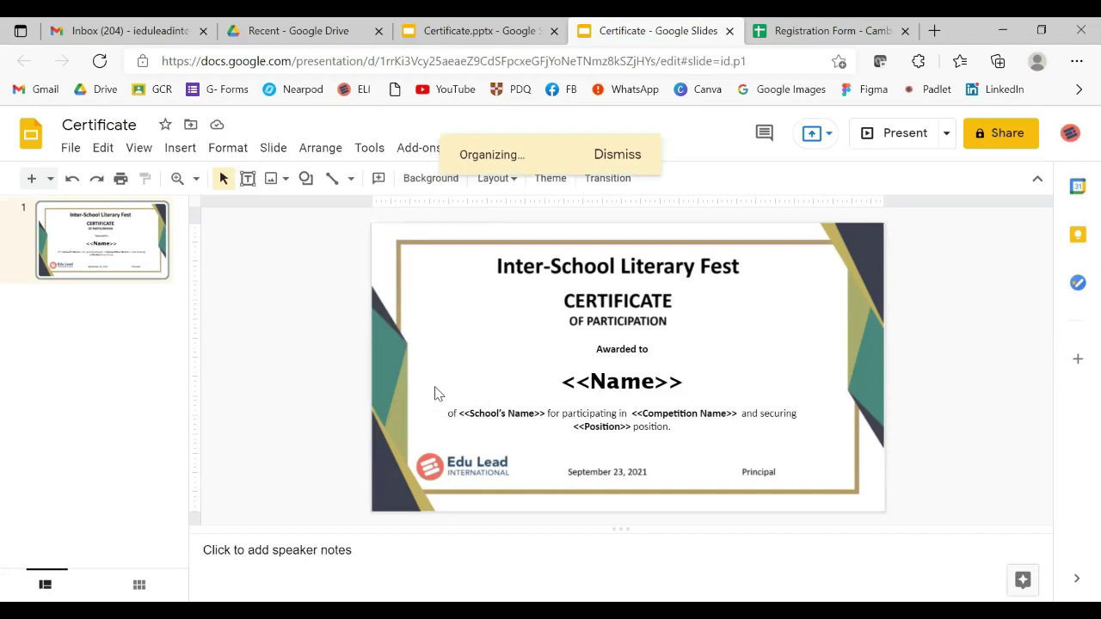
Close the Registration Form, then open the Inter-school Literary Fest .xls file from Drive and save it as Google Sheets.
click(904, 30)
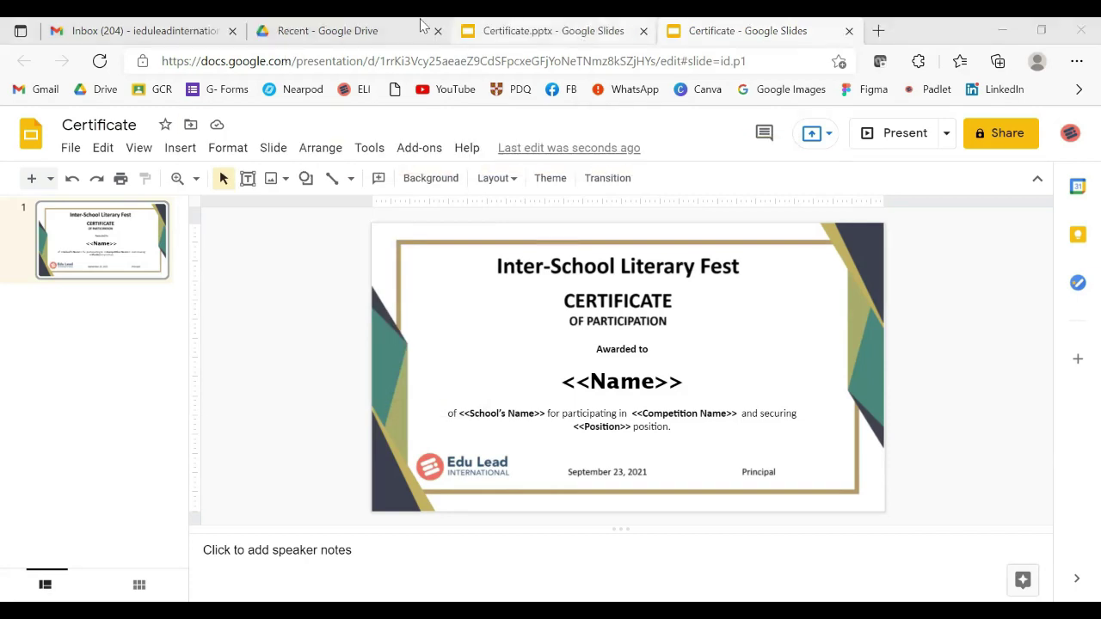
click(332, 33)
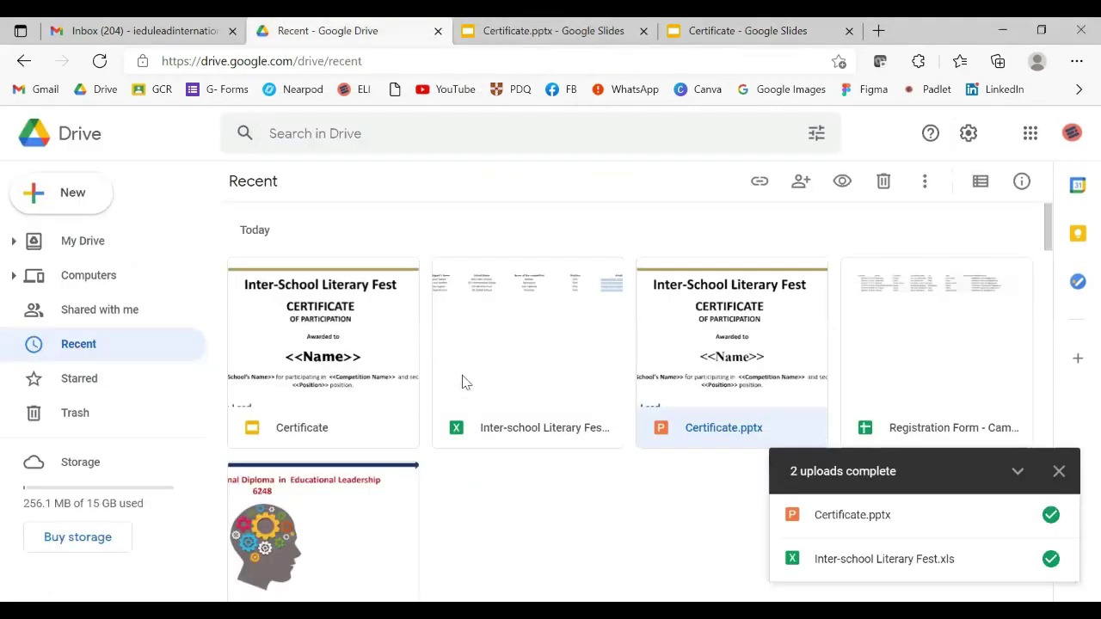
double_click(462, 381)
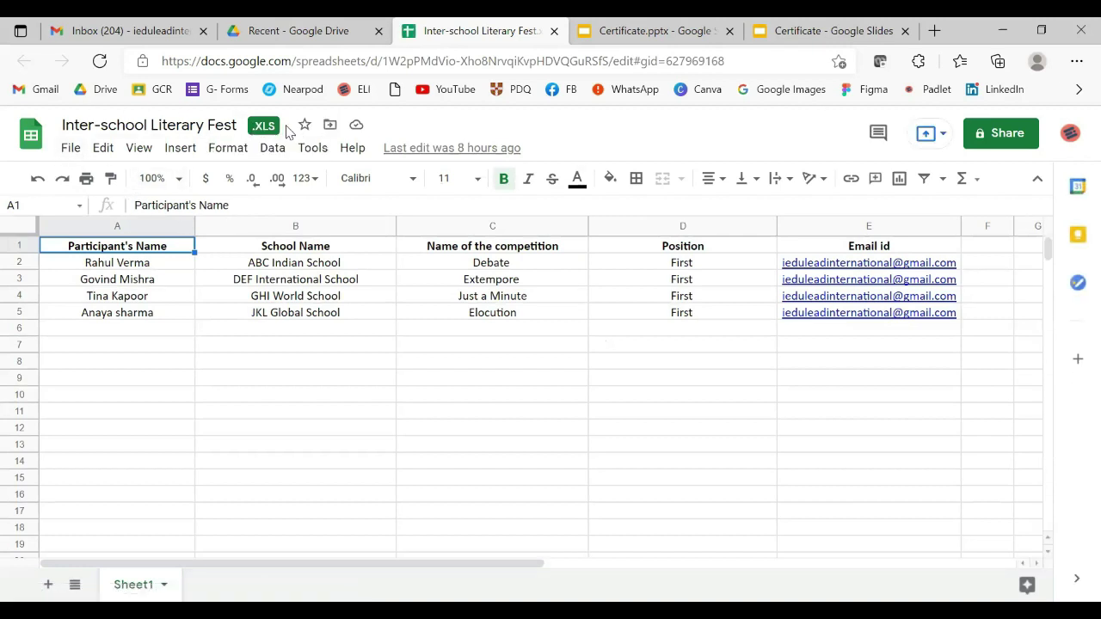
click(70, 148)
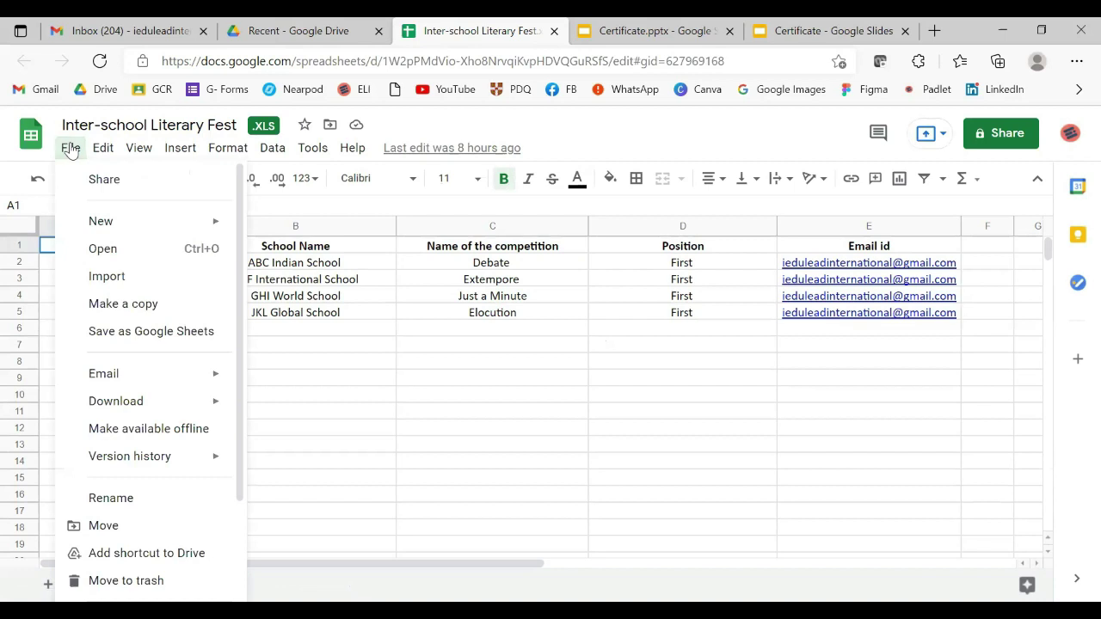
click(144, 330)
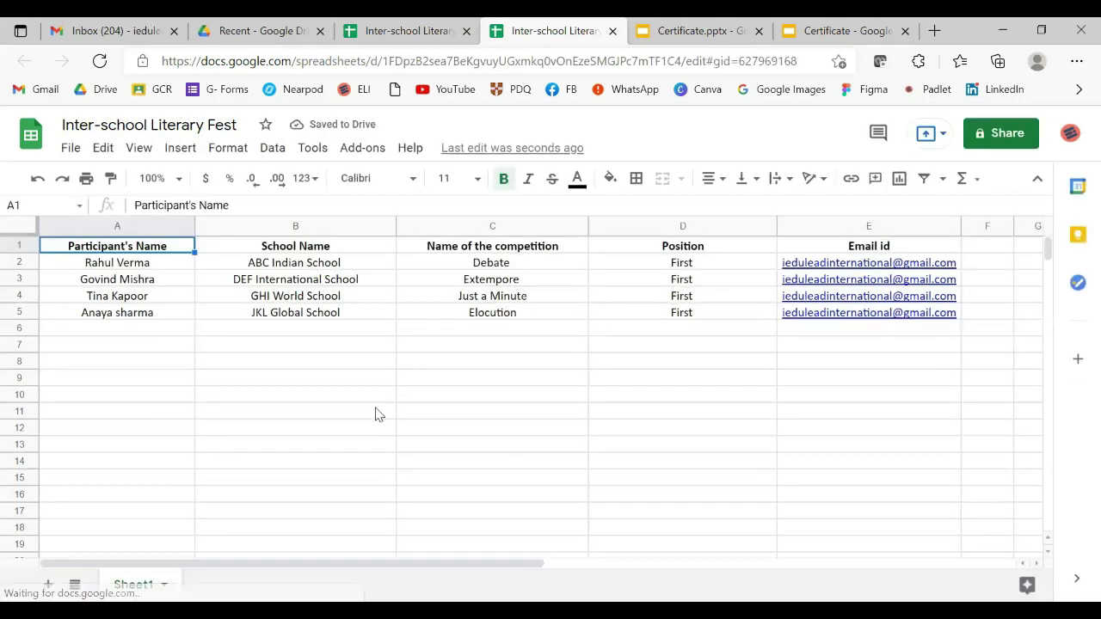
Install the Autocrat add-on from the Google Workspace Marketplace and close the marketplace.
click(363, 149)
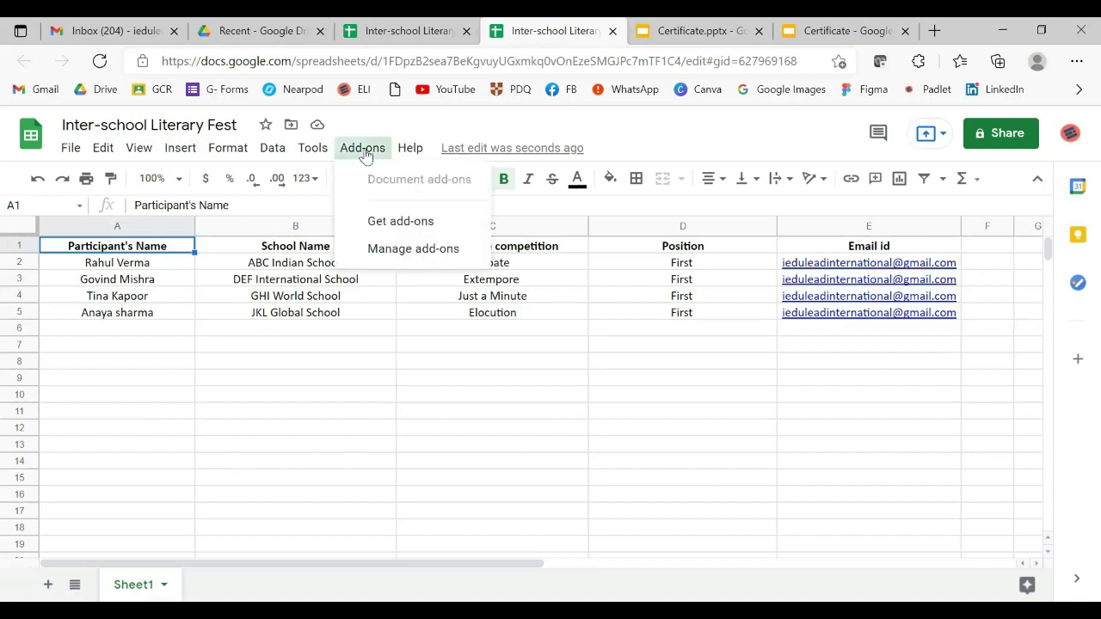
click(395, 227)
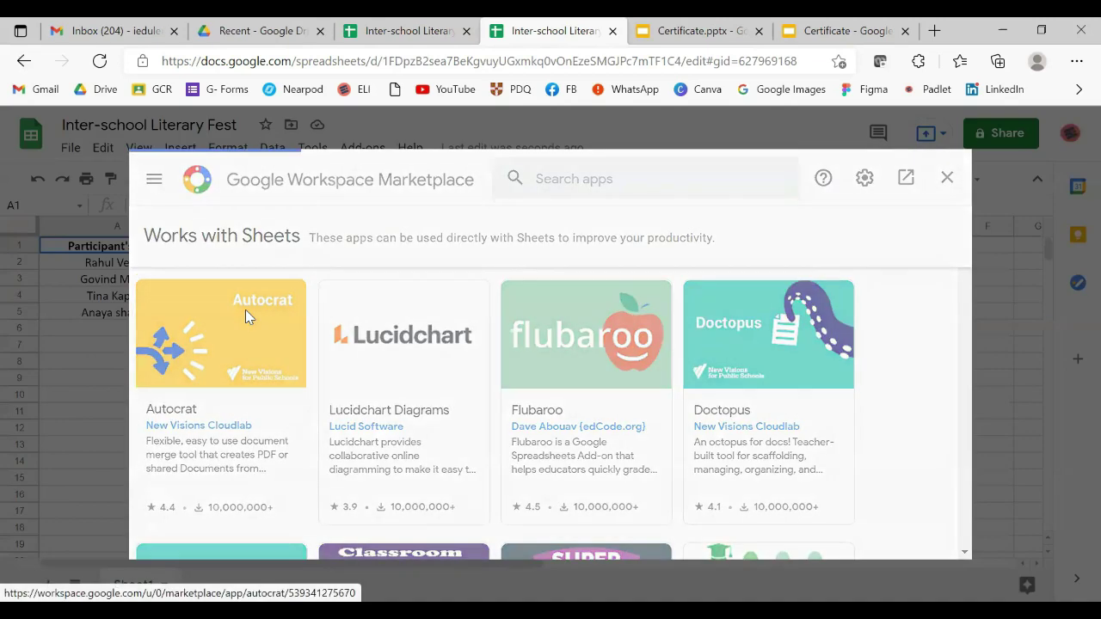
click(247, 318)
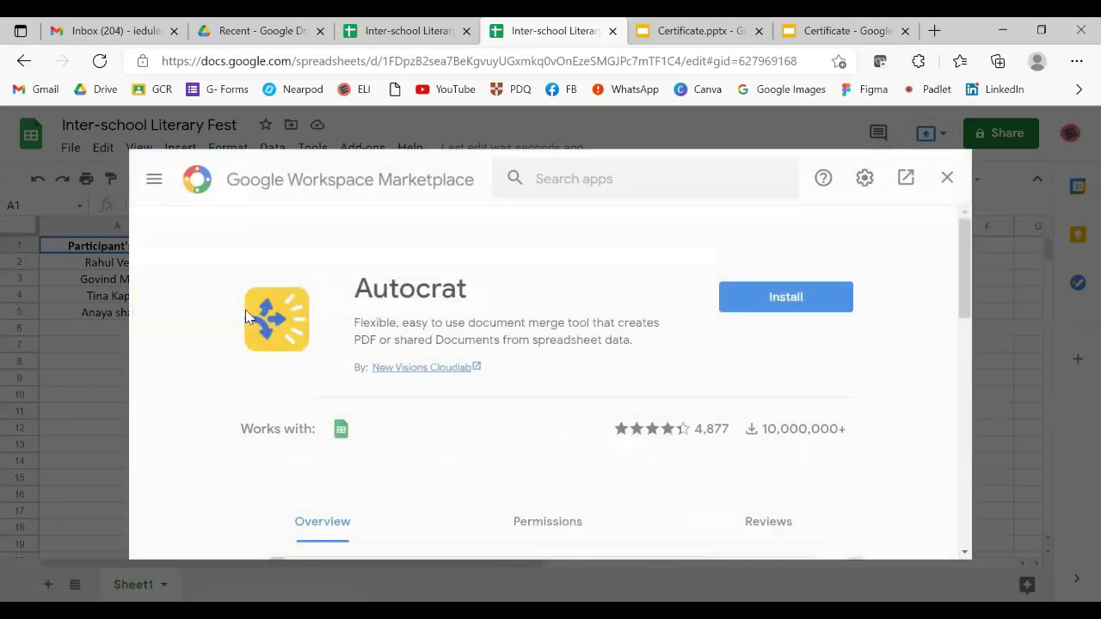
click(775, 301)
click(654, 456)
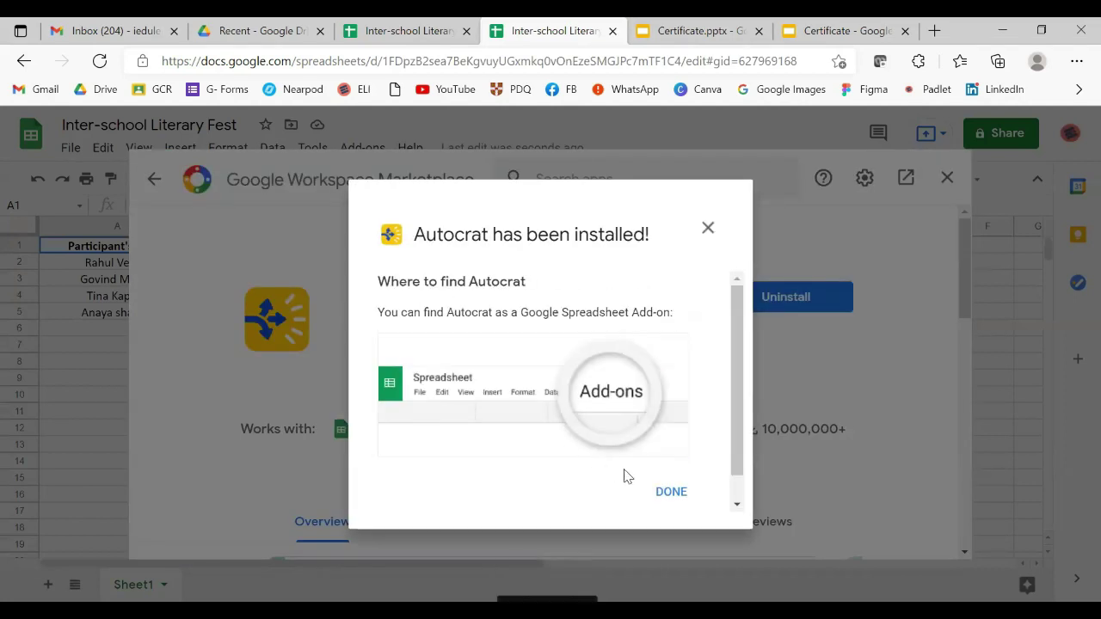
click(664, 491)
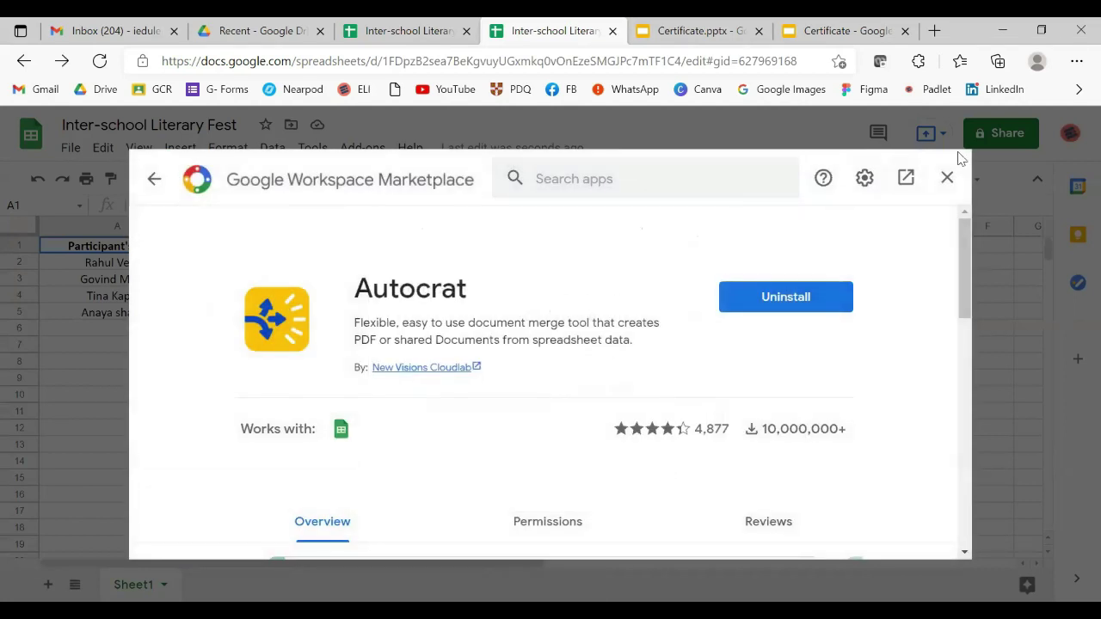
click(947, 177)
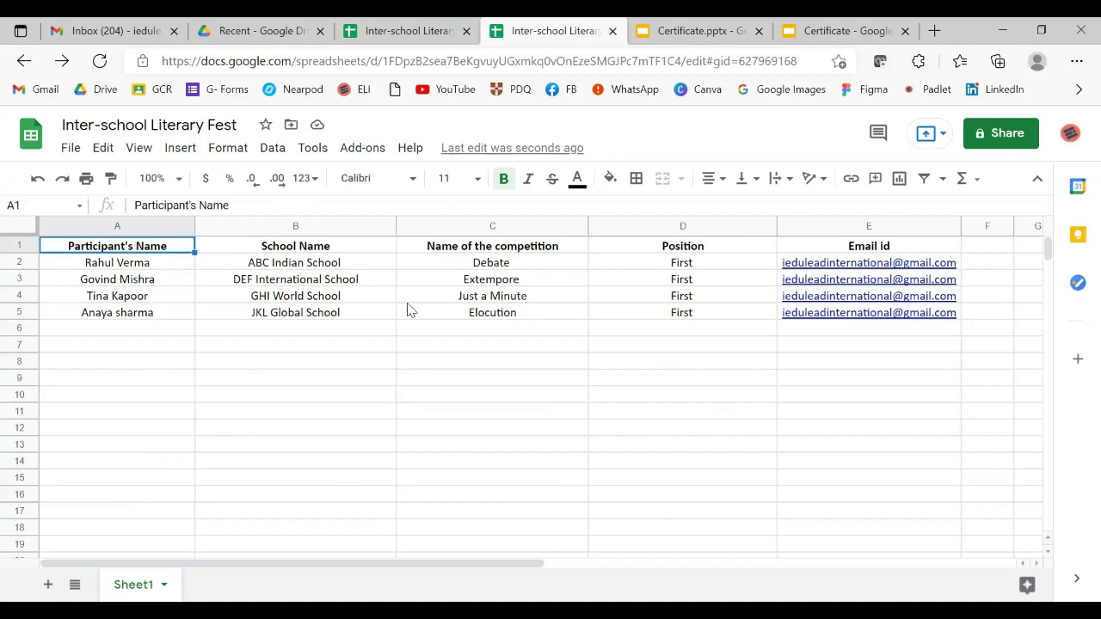
Insert a column directly after School Name and give it the header "Condition".
click(344, 225)
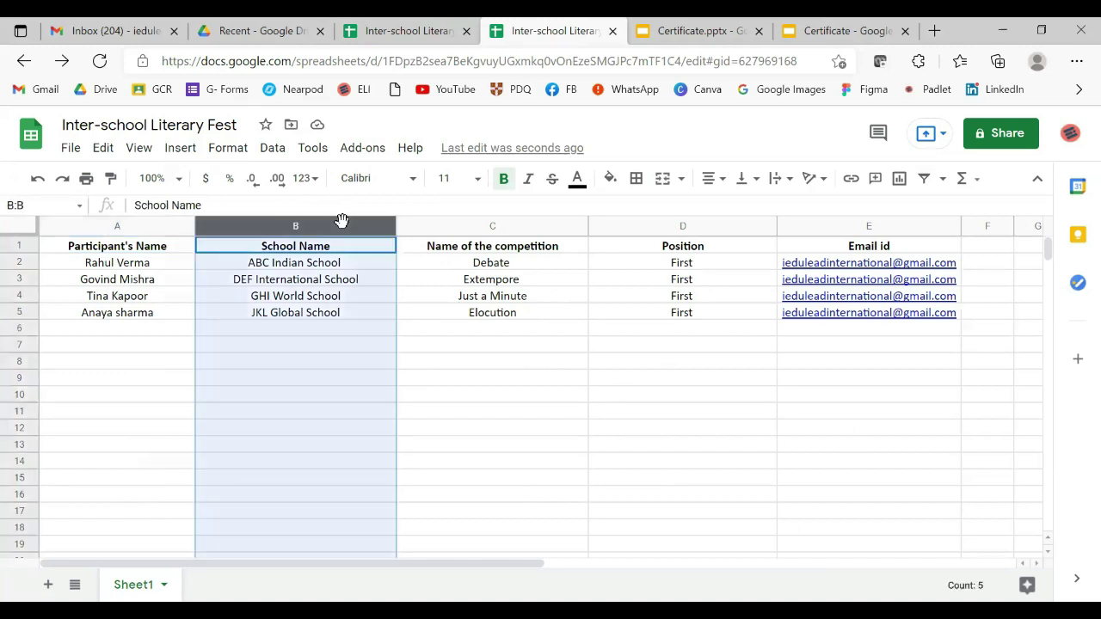
right_click(349, 226)
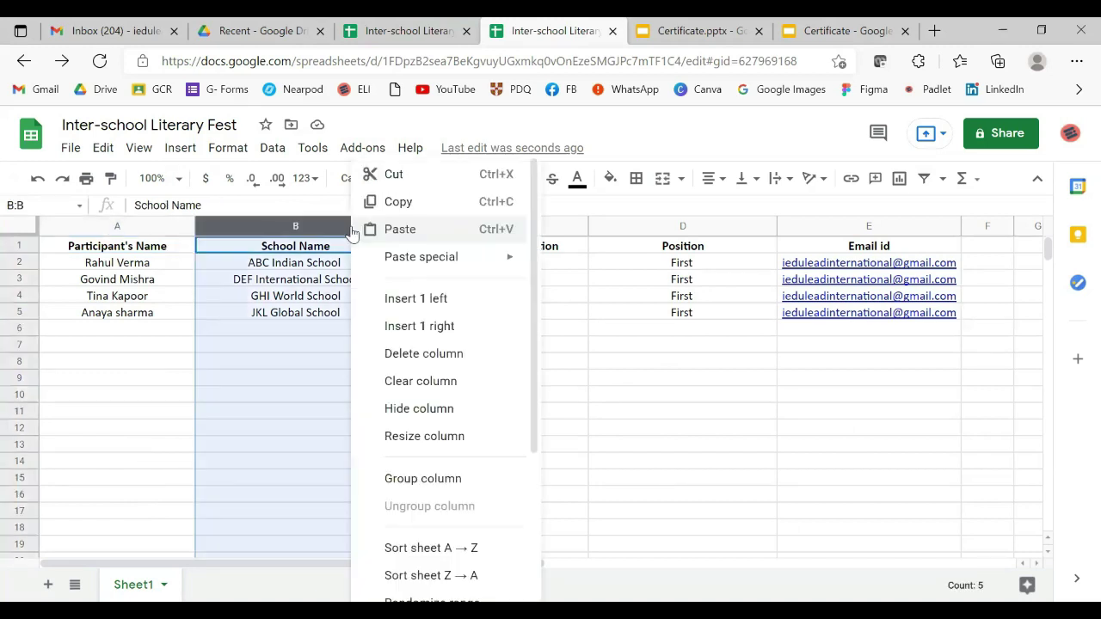
click(454, 332)
click(481, 246)
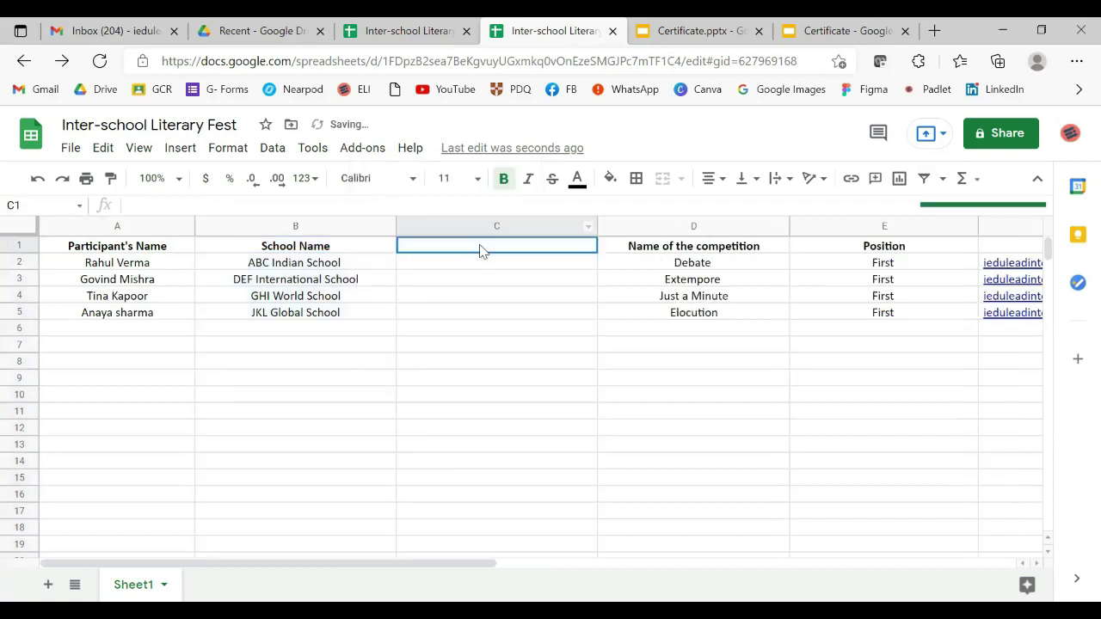
text(Condition)
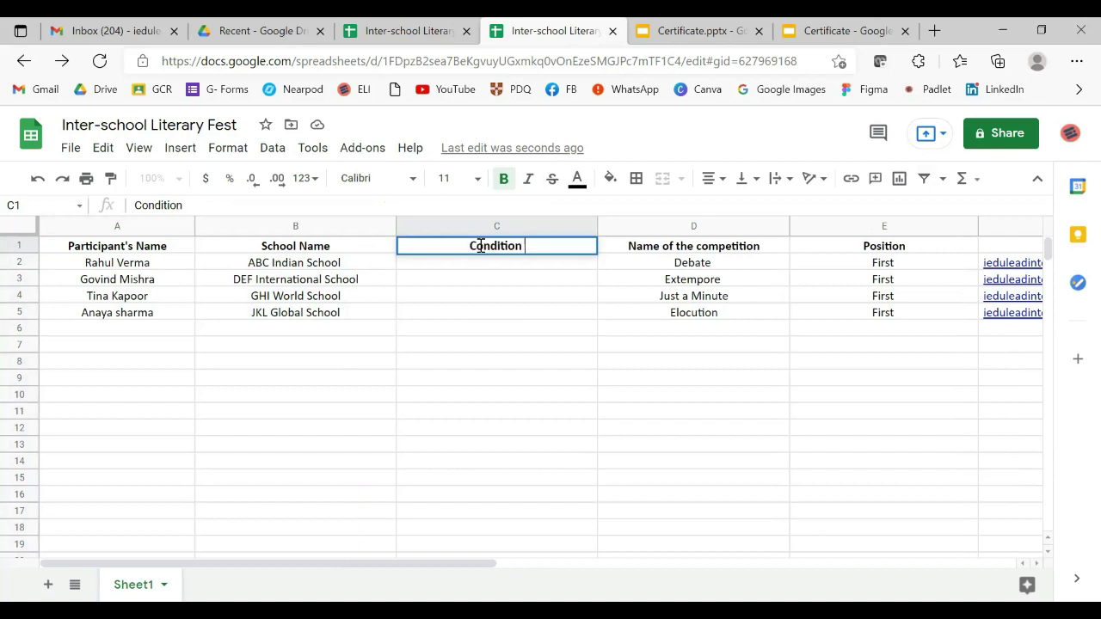
Enter "Yes" in cell C2, the first participant's Condition value.
click(484, 267)
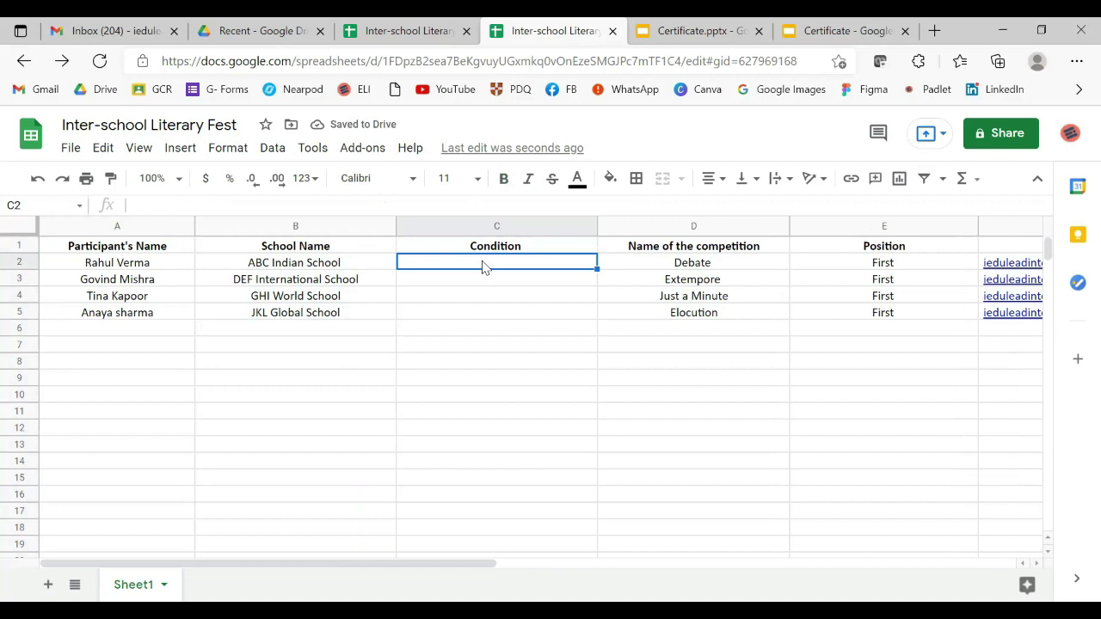
text(Yes)
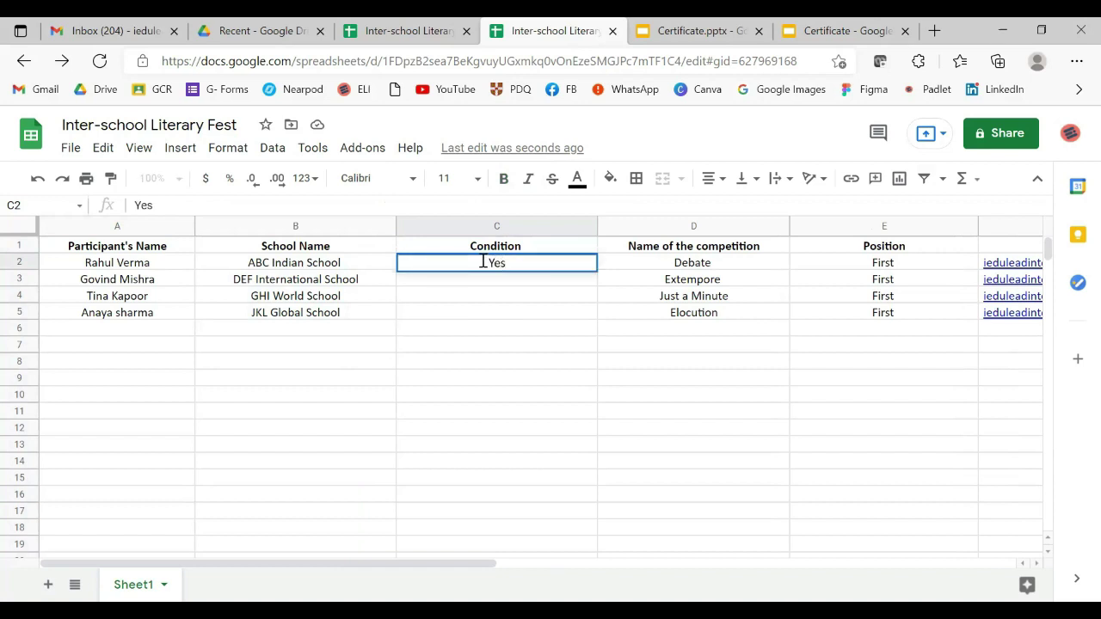
click(513, 285)
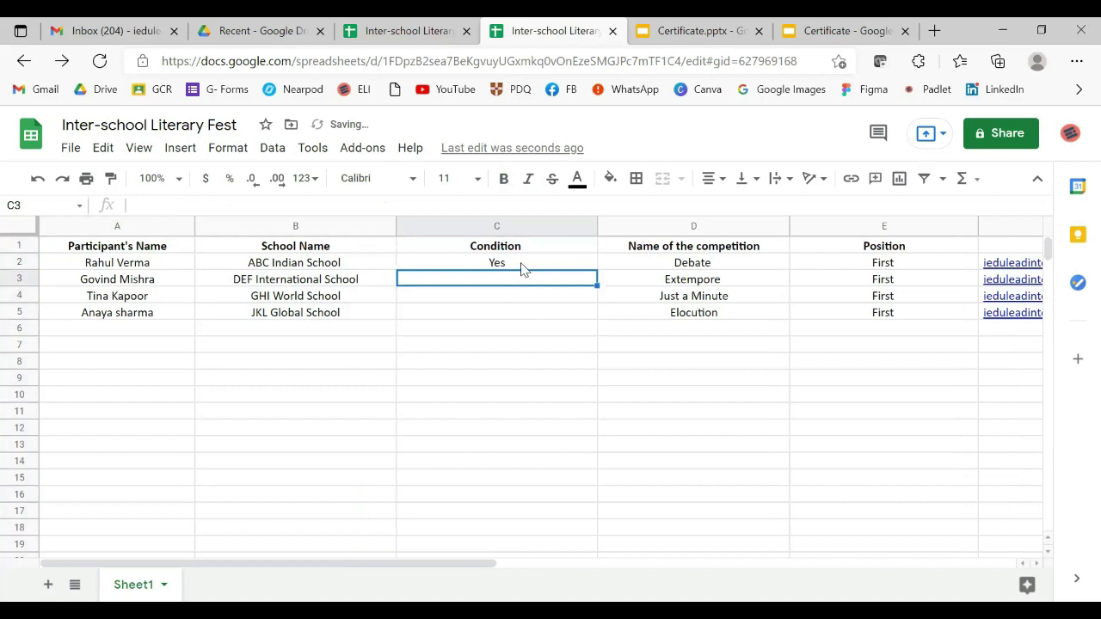
click(522, 267)
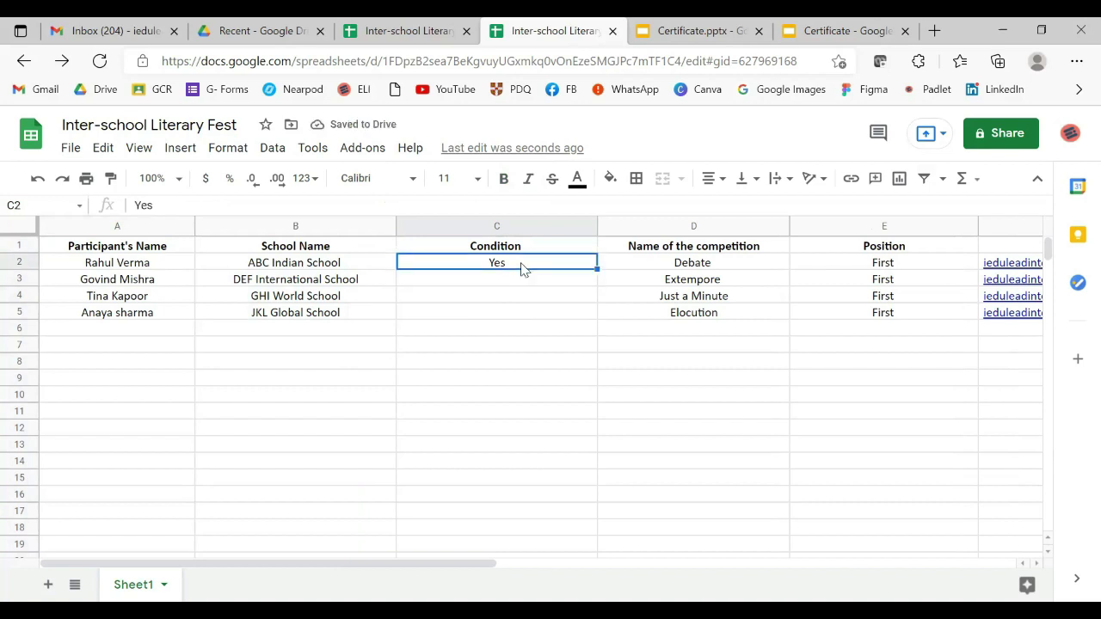
Open the Autocrat add-on for the Inter-school Literary Fest spreadsheet.
click(362, 149)
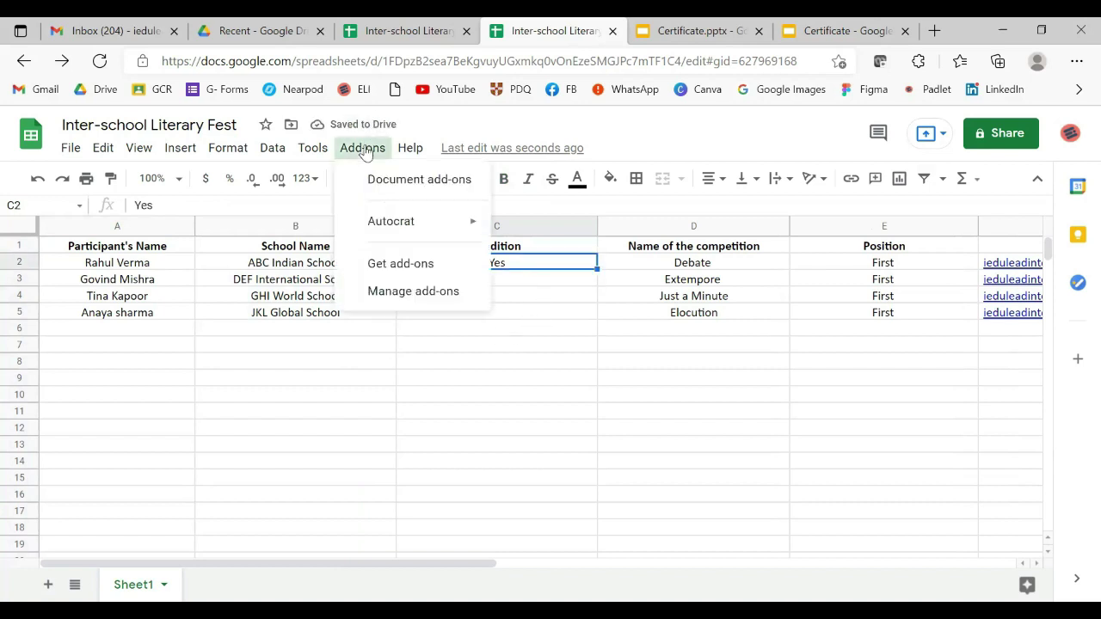
mouse_move(385, 225)
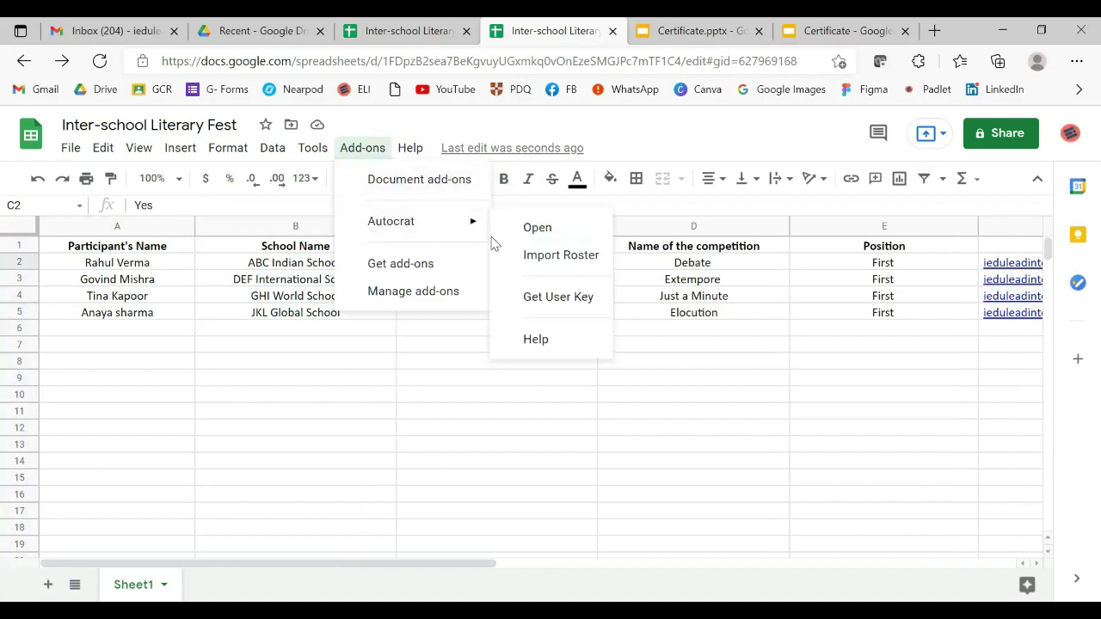
click(555, 230)
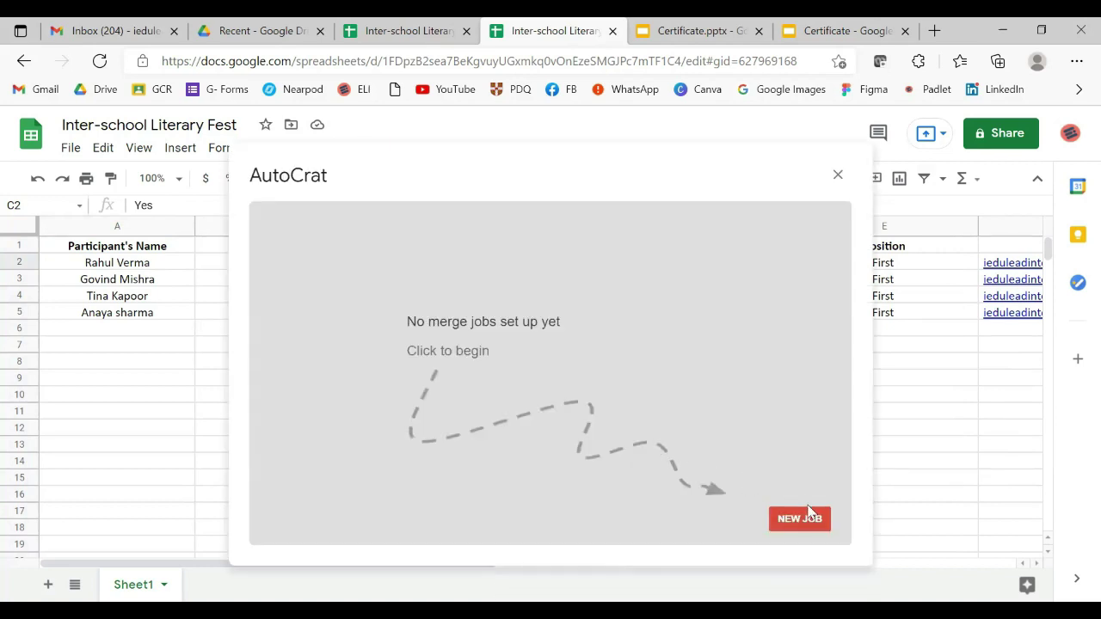
Create a new merge job named "Literary fest" and continue to the template choice.
click(800, 517)
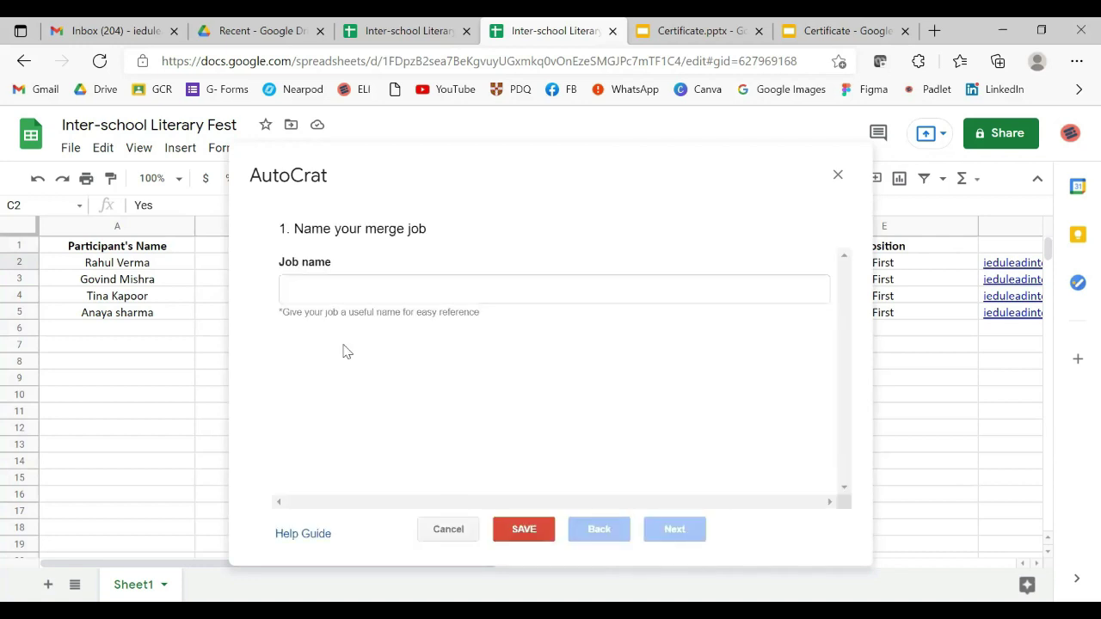
click(360, 298)
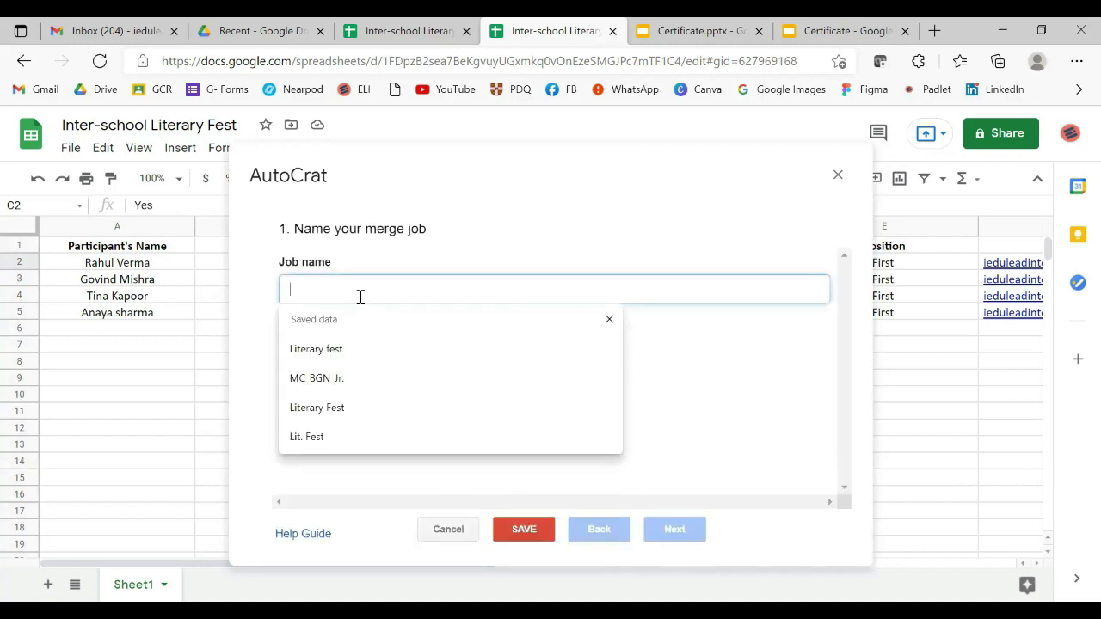
click(337, 348)
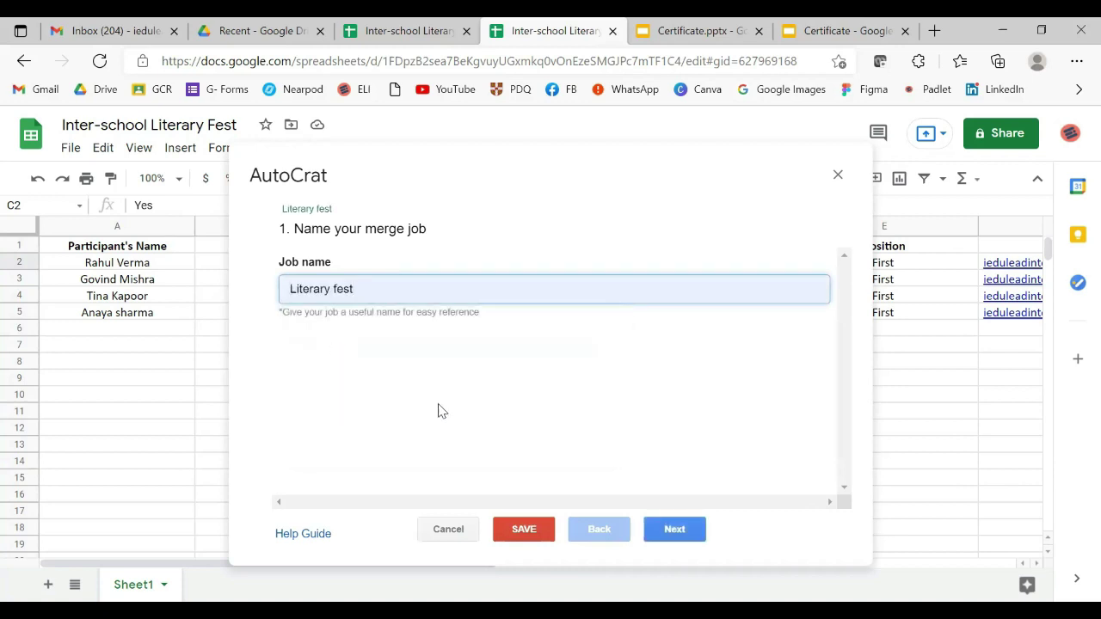
click(674, 530)
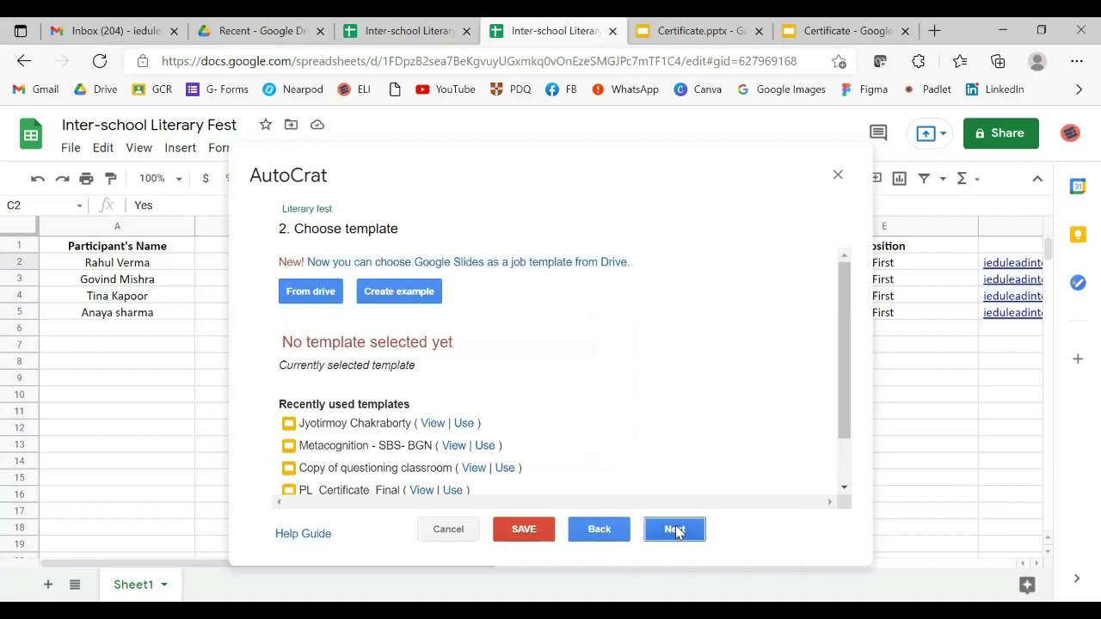
Choose the Google Slides file "Certificate" from Drive as the merge job's template.
click(301, 294)
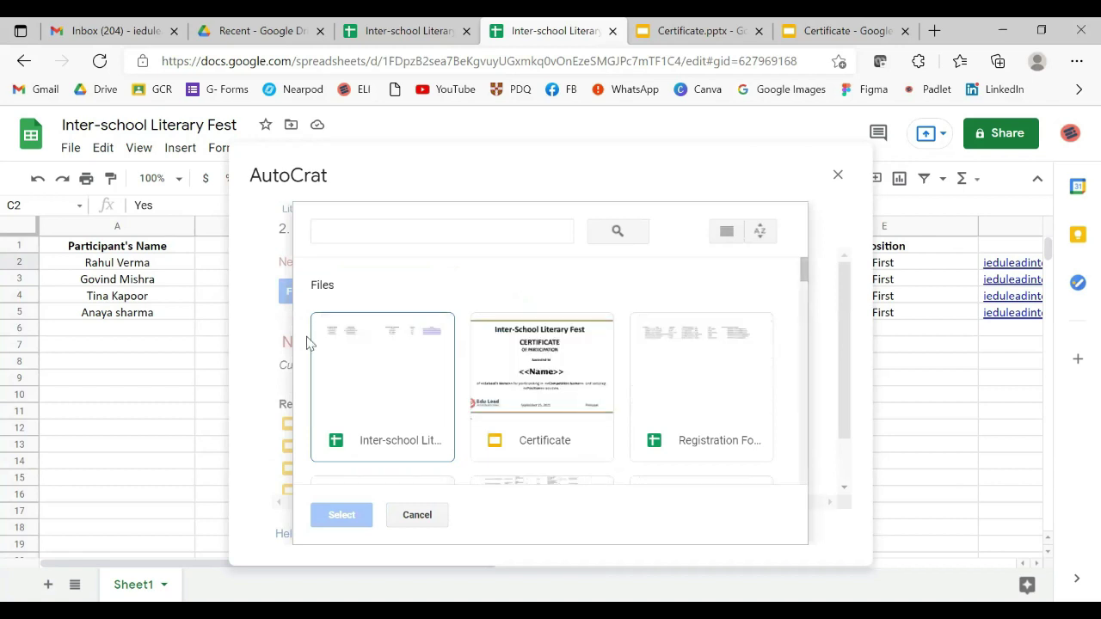
click(551, 392)
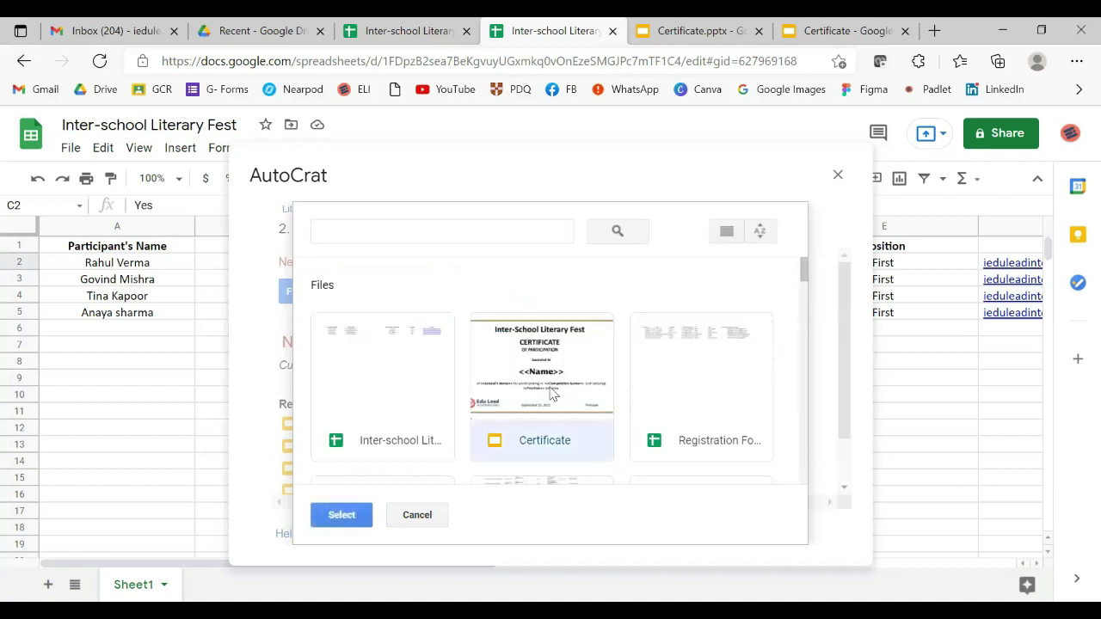
click(335, 519)
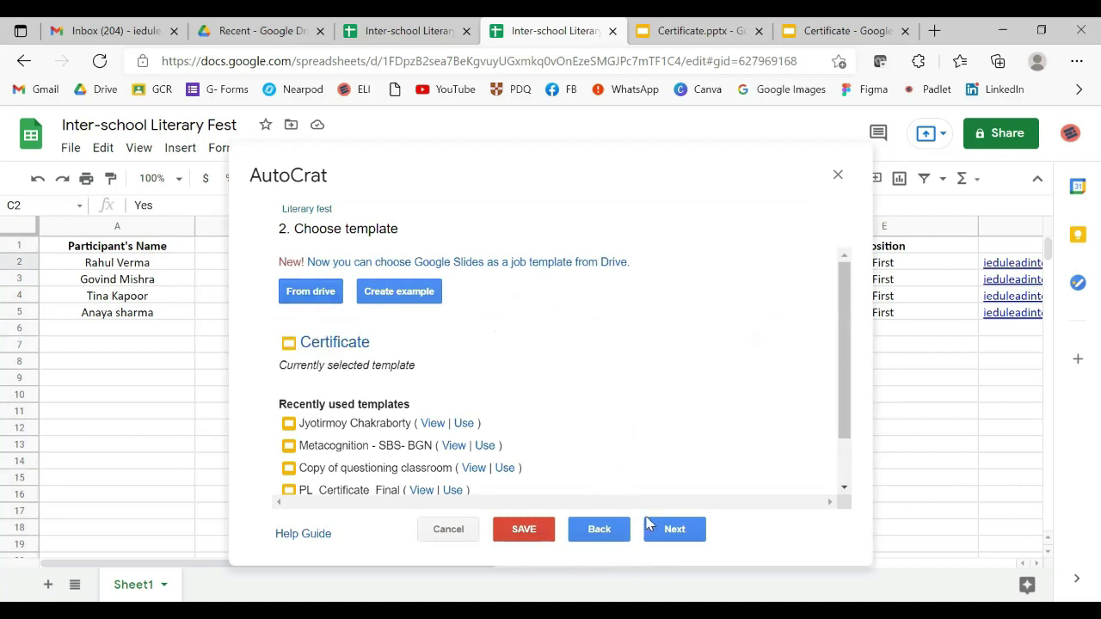
click(674, 529)
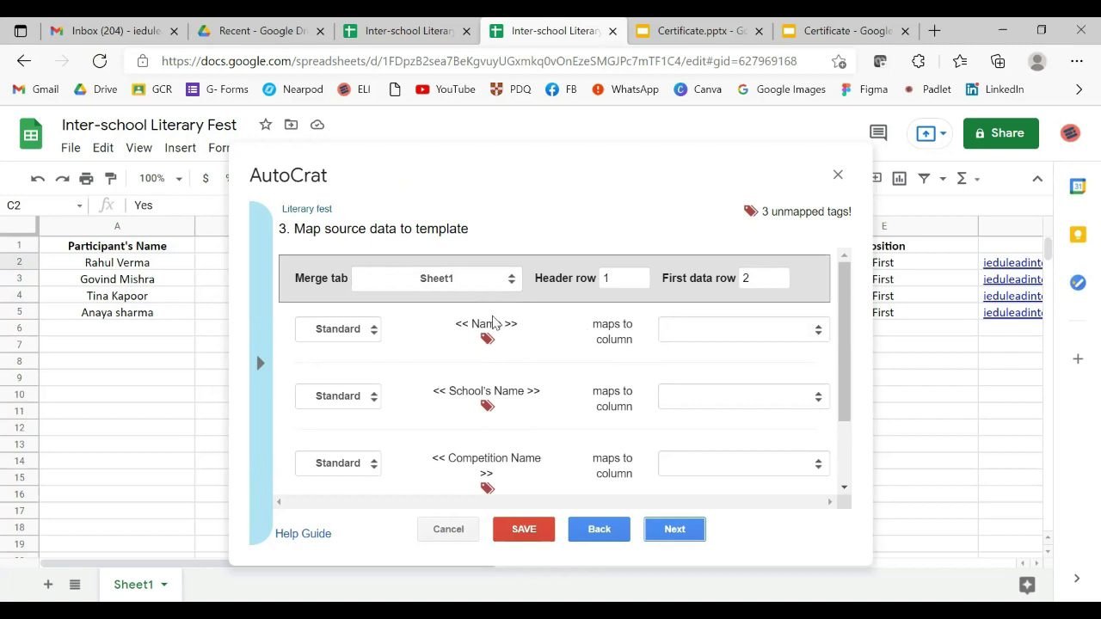
Map the Name tag to Participant's Name, School's Name to School Name, and Competition Name to Name of the competition.
scroll(495, 352, down, 1)
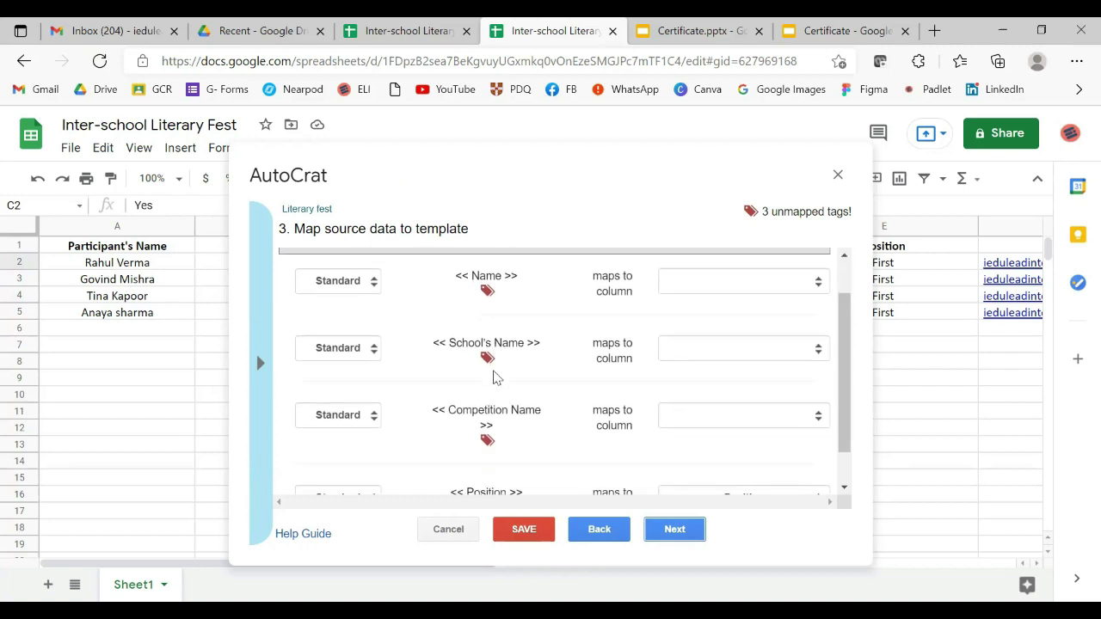
scroll(495, 376, down, 1)
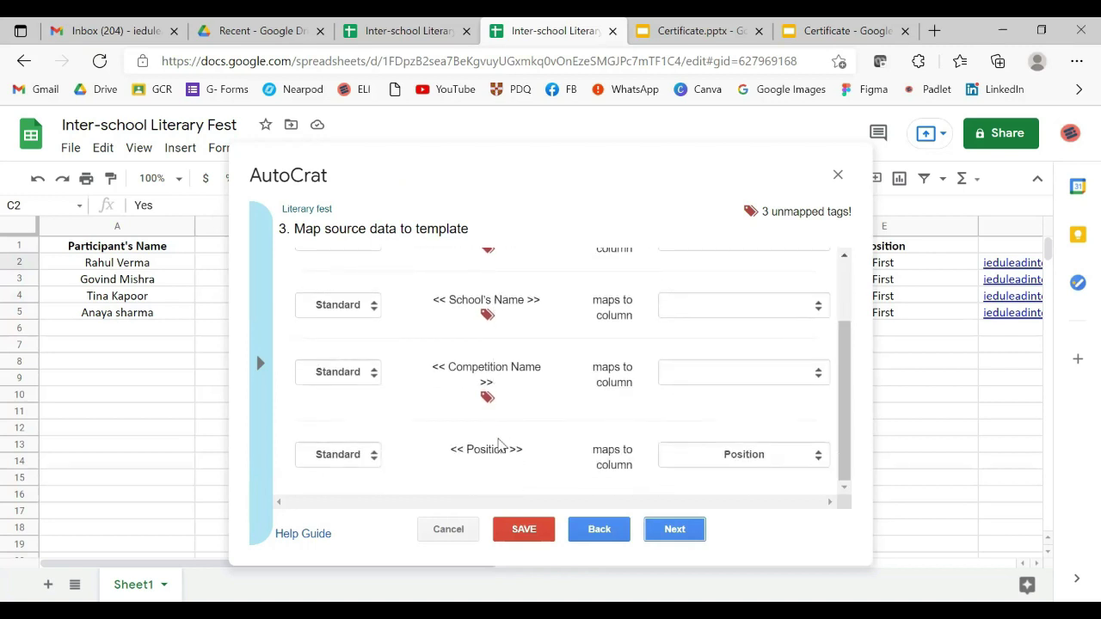
scroll(503, 390, up, 2)
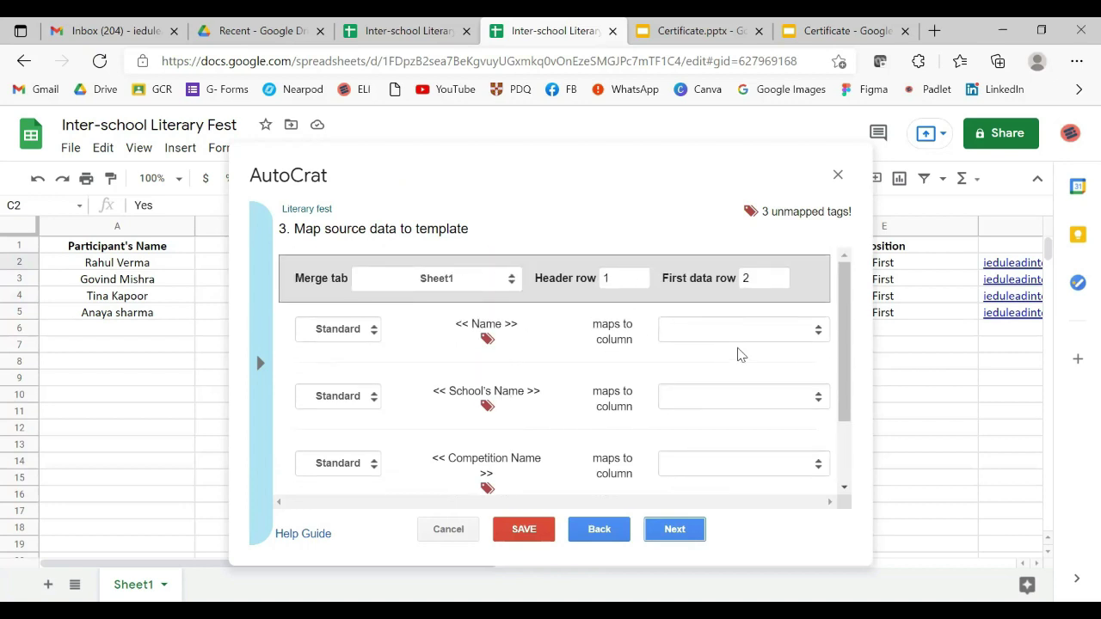
click(818, 337)
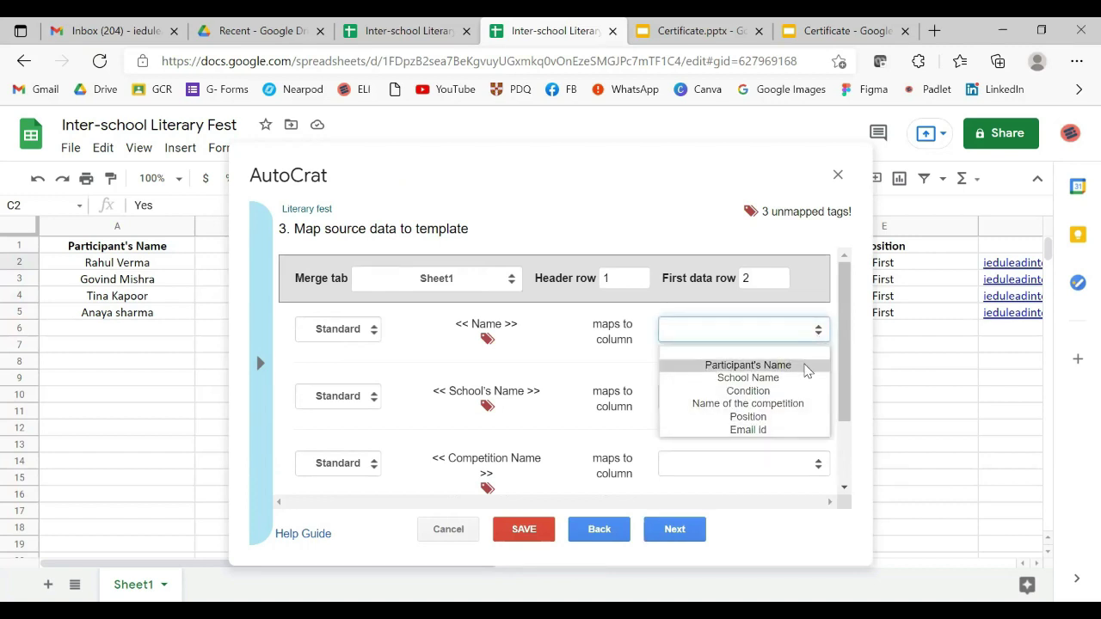
click(806, 366)
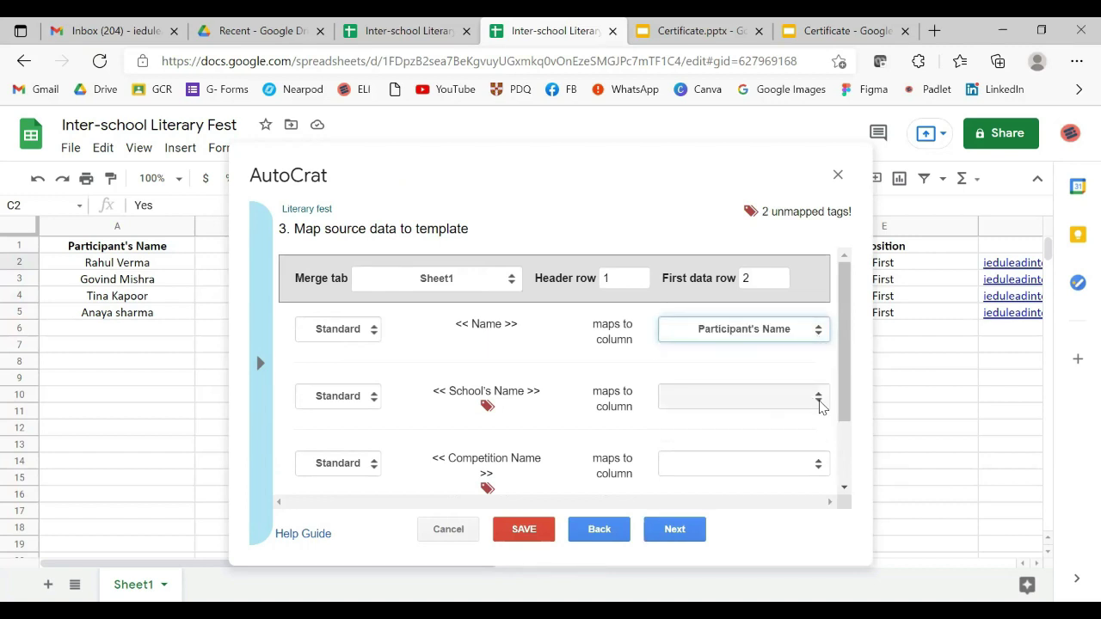
click(820, 402)
click(800, 448)
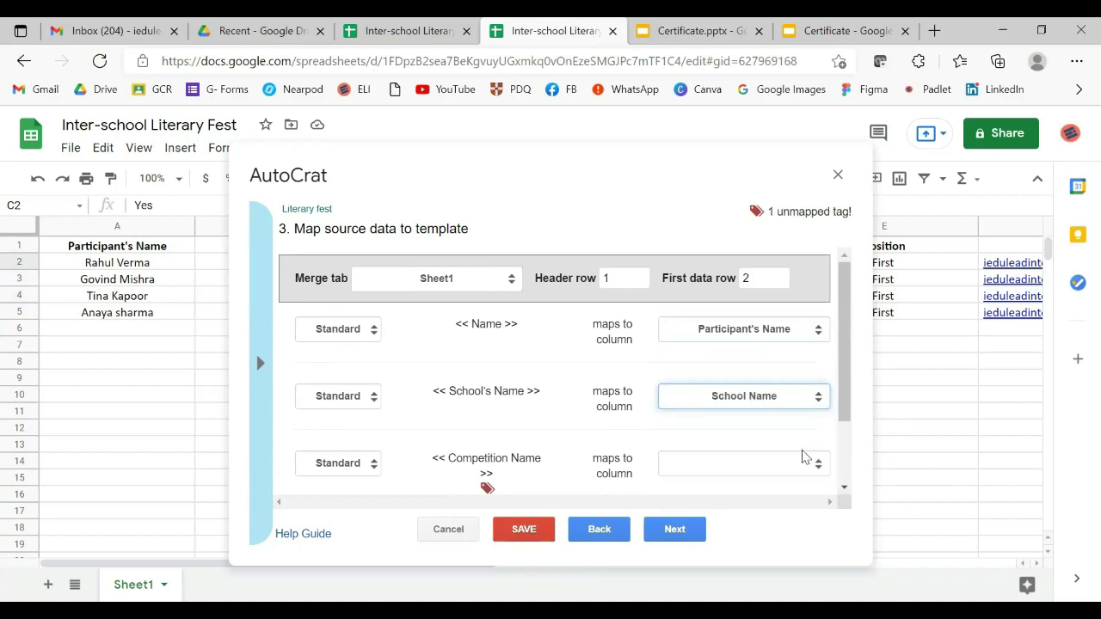
click(818, 470)
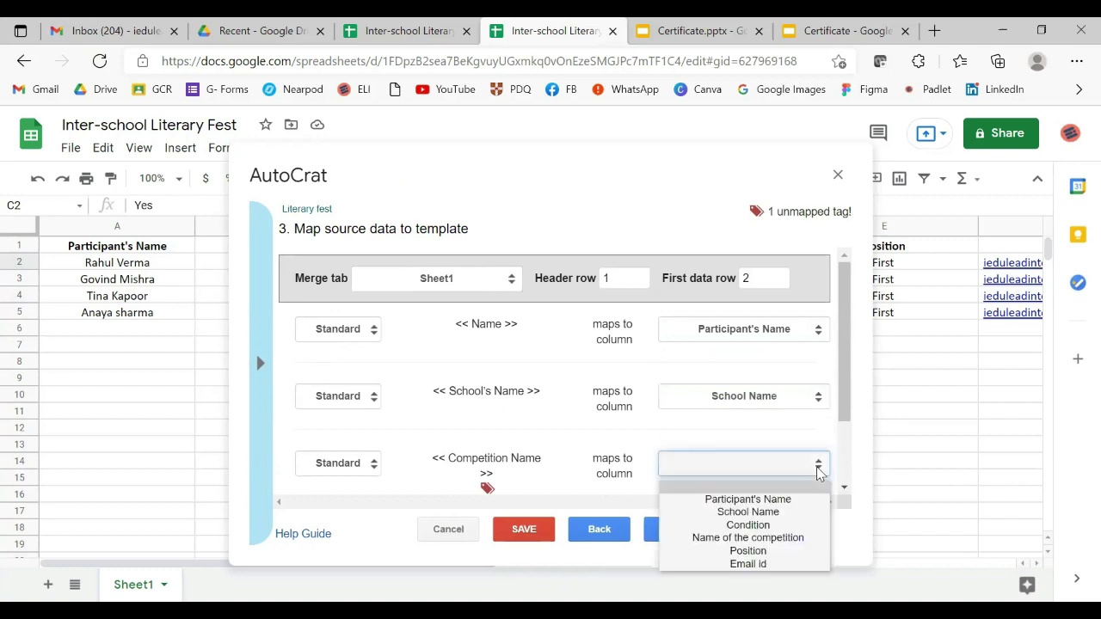
click(809, 538)
scroll(720, 425, down, 1)
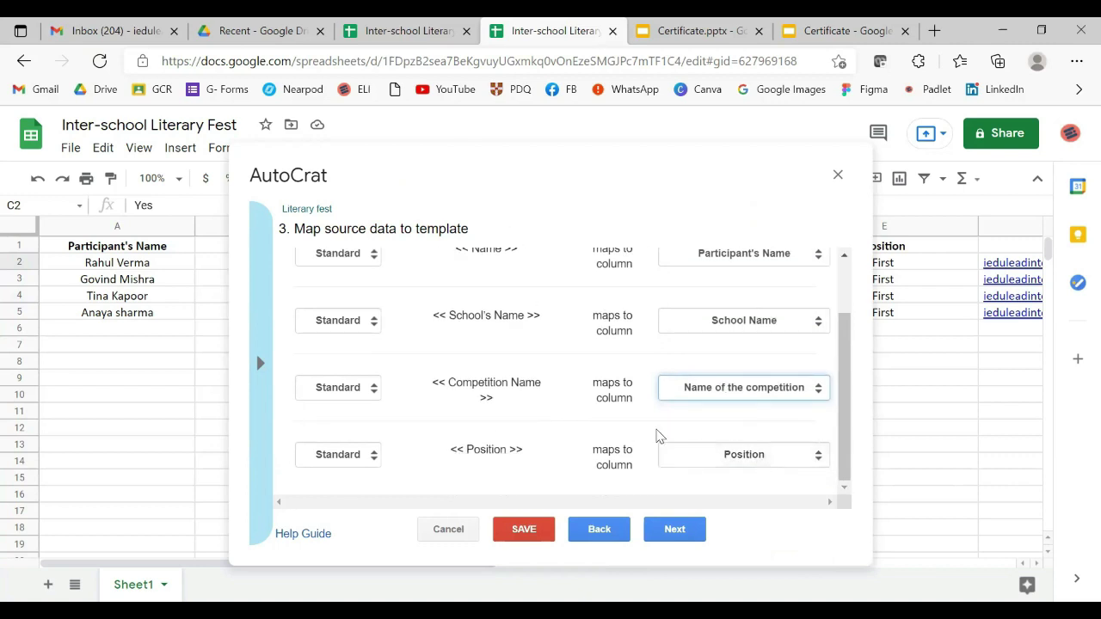
click(680, 529)
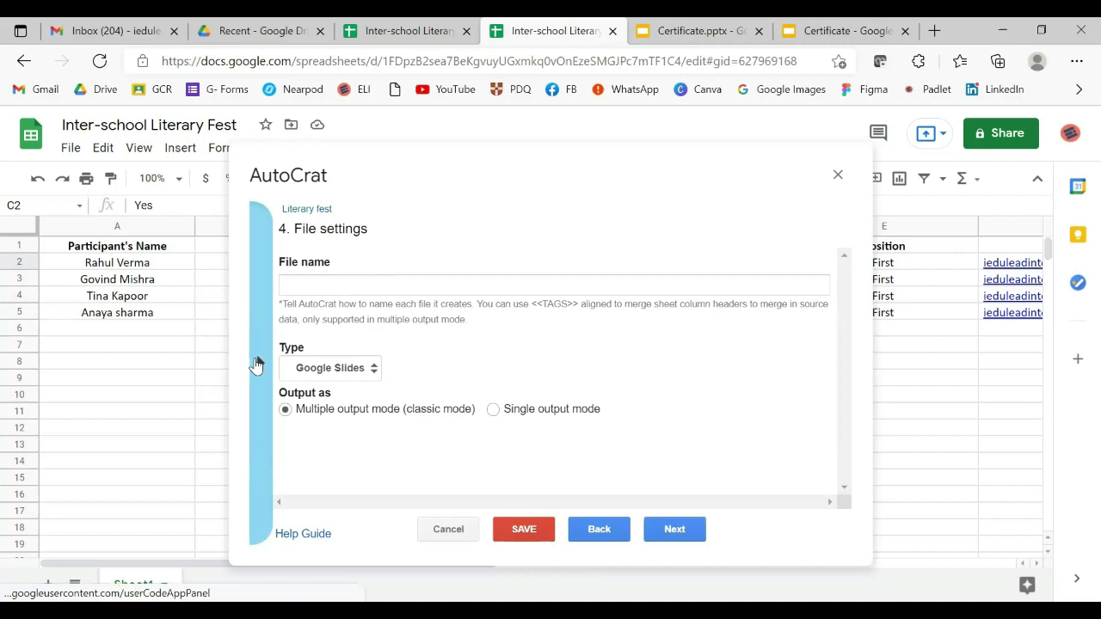
Set the output file name to <<Participant's Name>> and the file type to PDF.
click(256, 363)
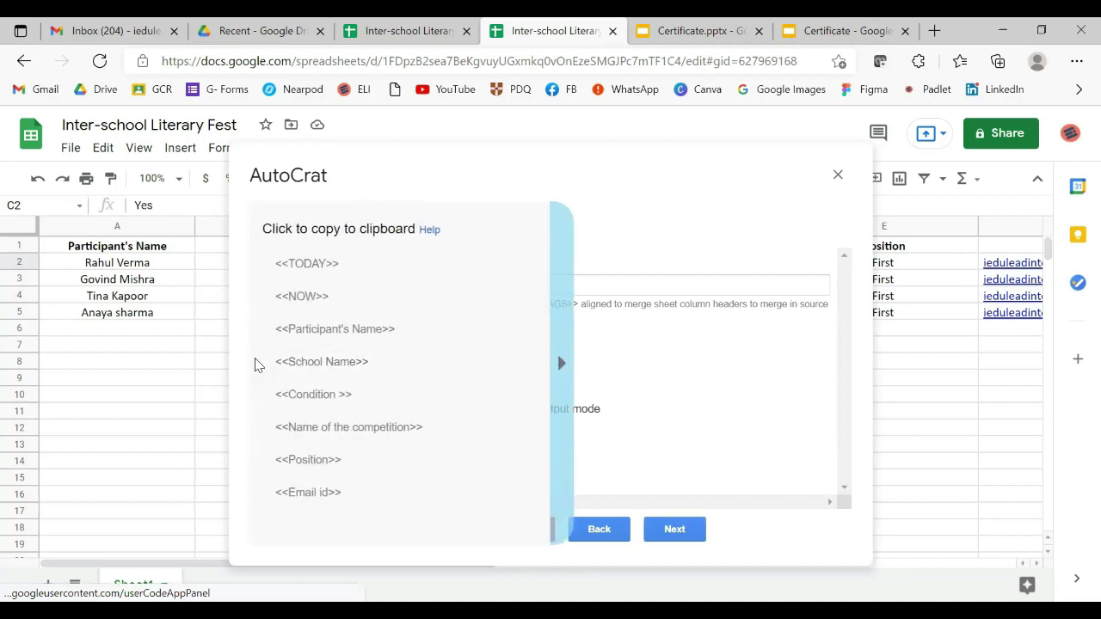
click(344, 331)
click(340, 285)
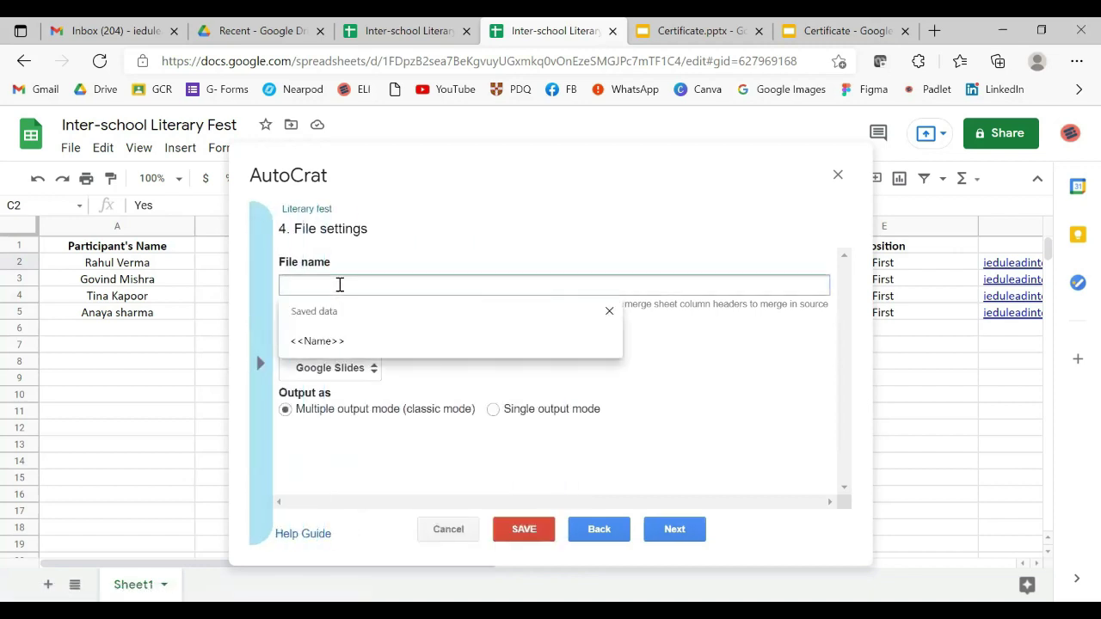
text(<<Participant's Name>>)
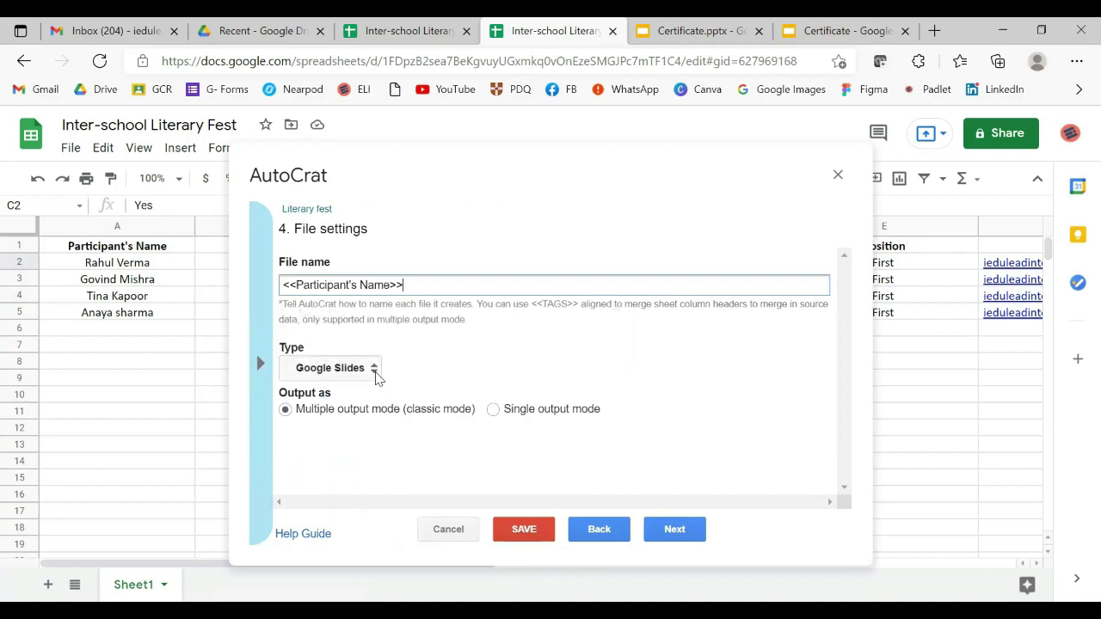
click(376, 370)
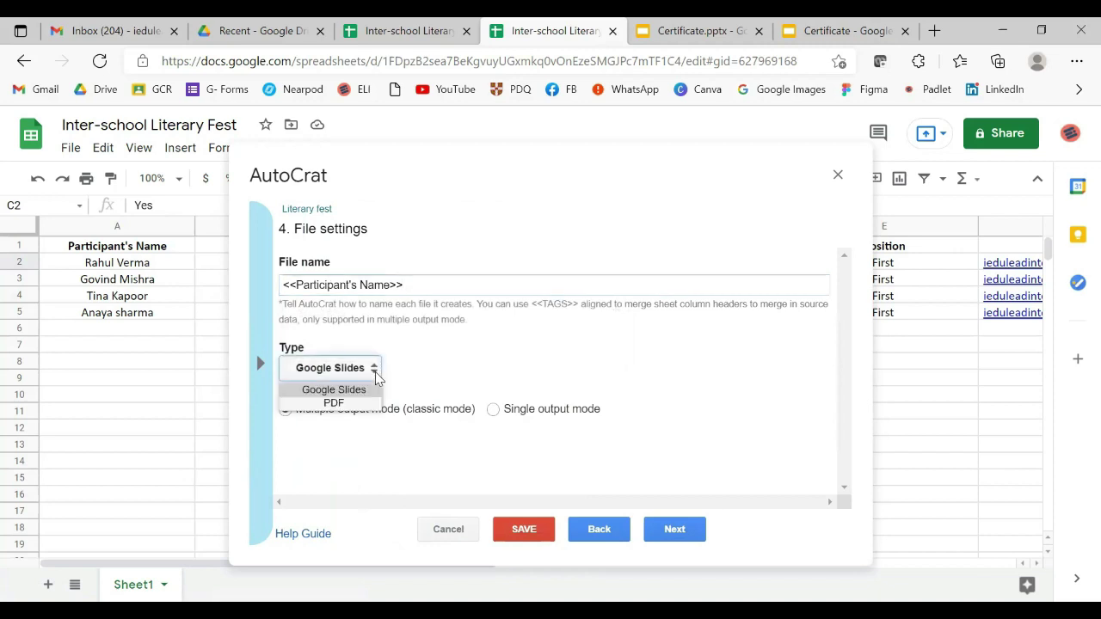
click(328, 403)
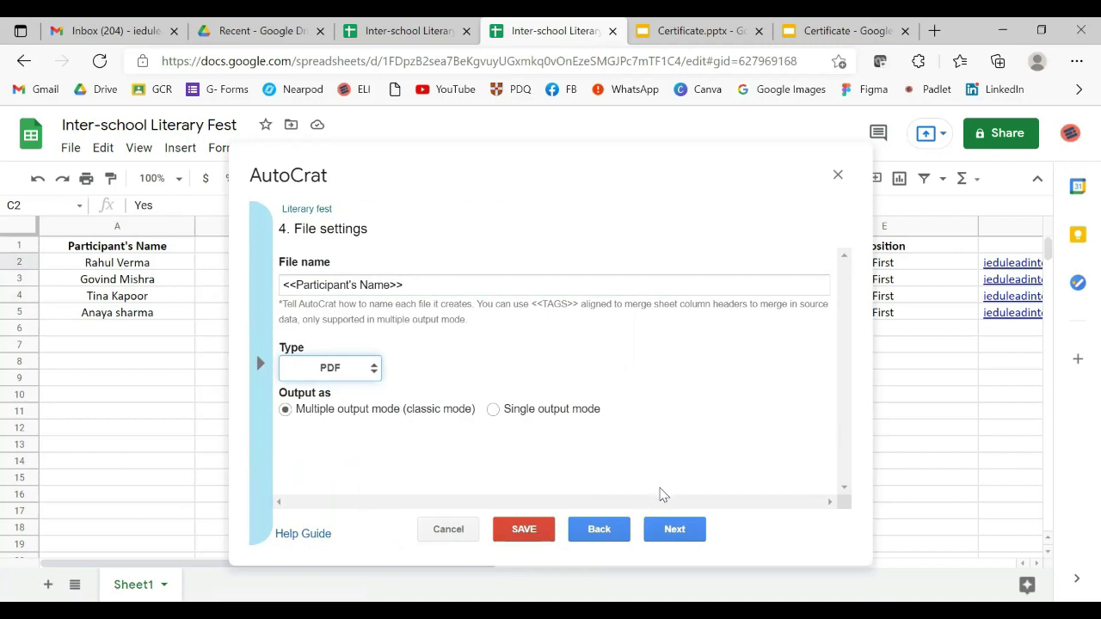
click(687, 531)
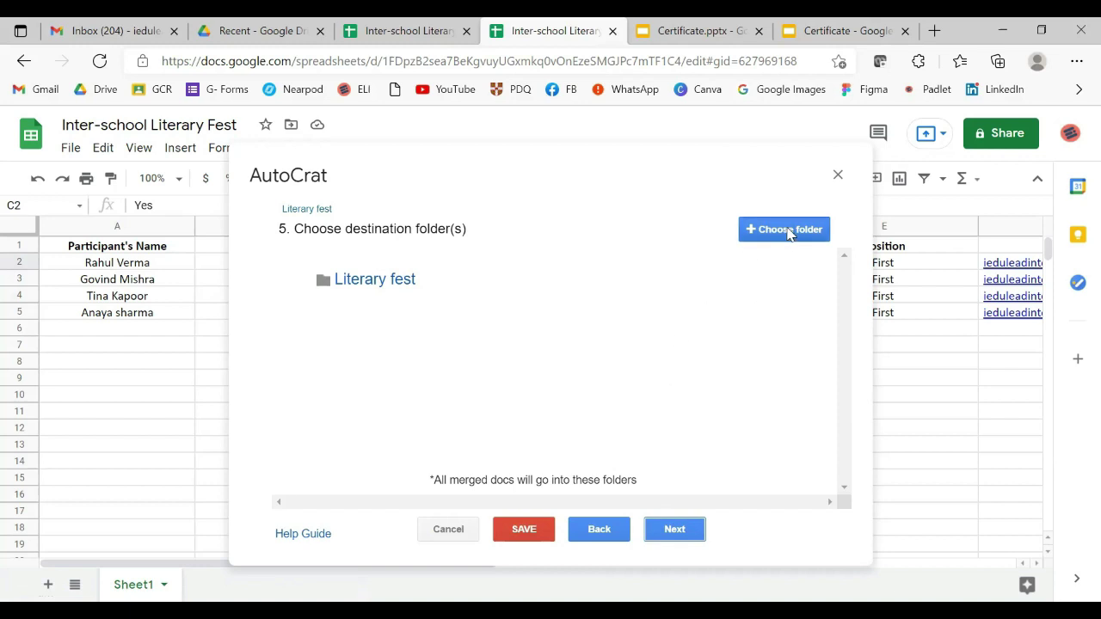
Keep the Literary fest destination folder and add a merge condition requiring the Condition column to equal "Yes".
click(676, 530)
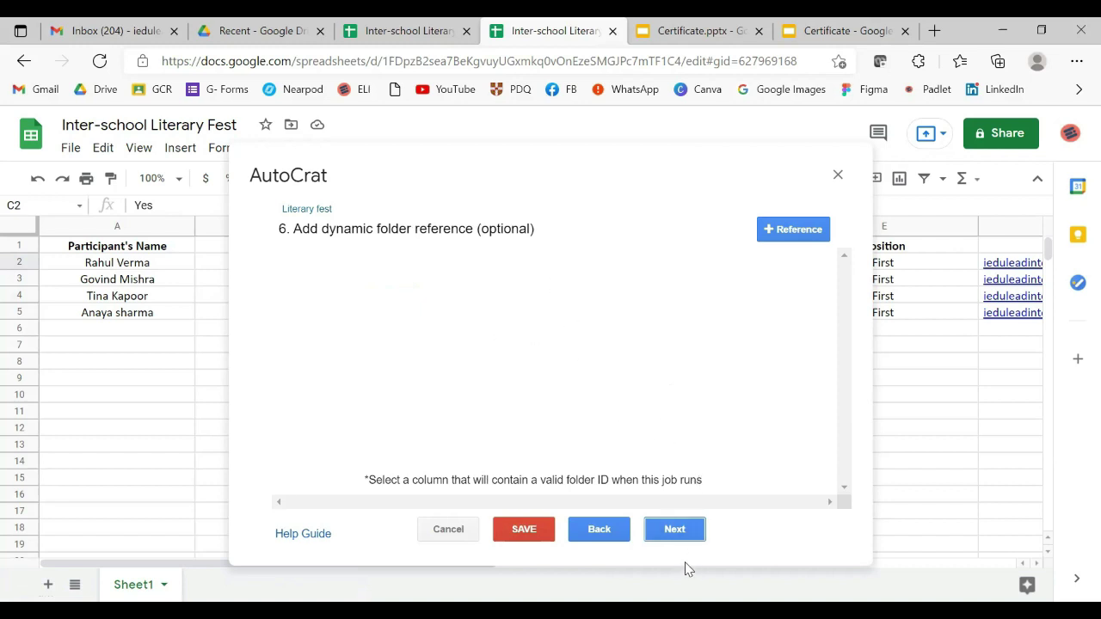
click(674, 529)
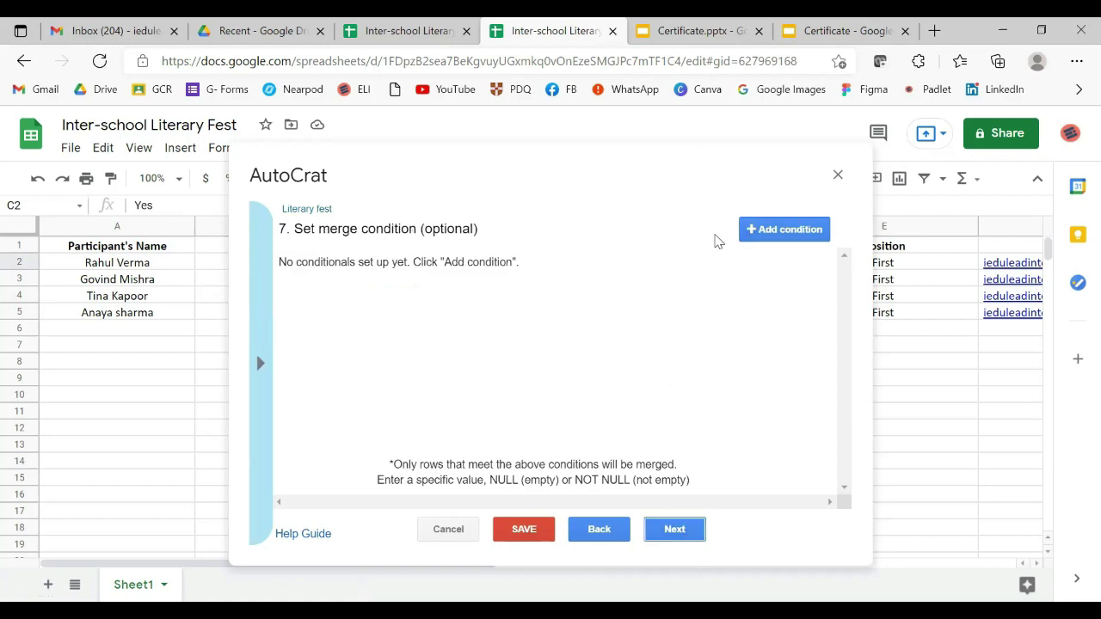
click(779, 238)
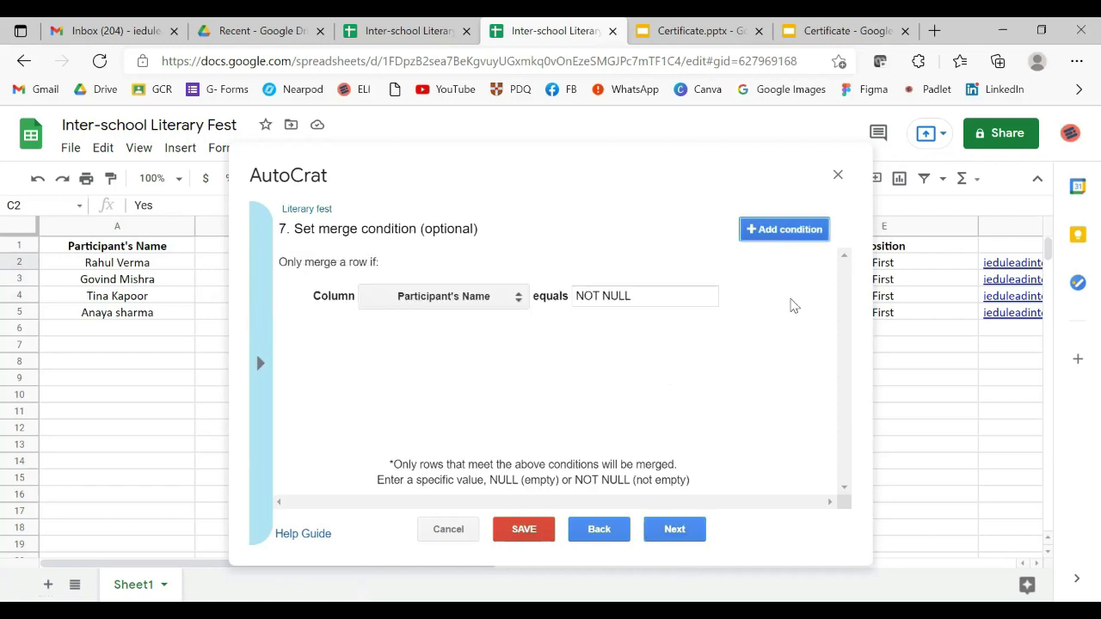
click(516, 296)
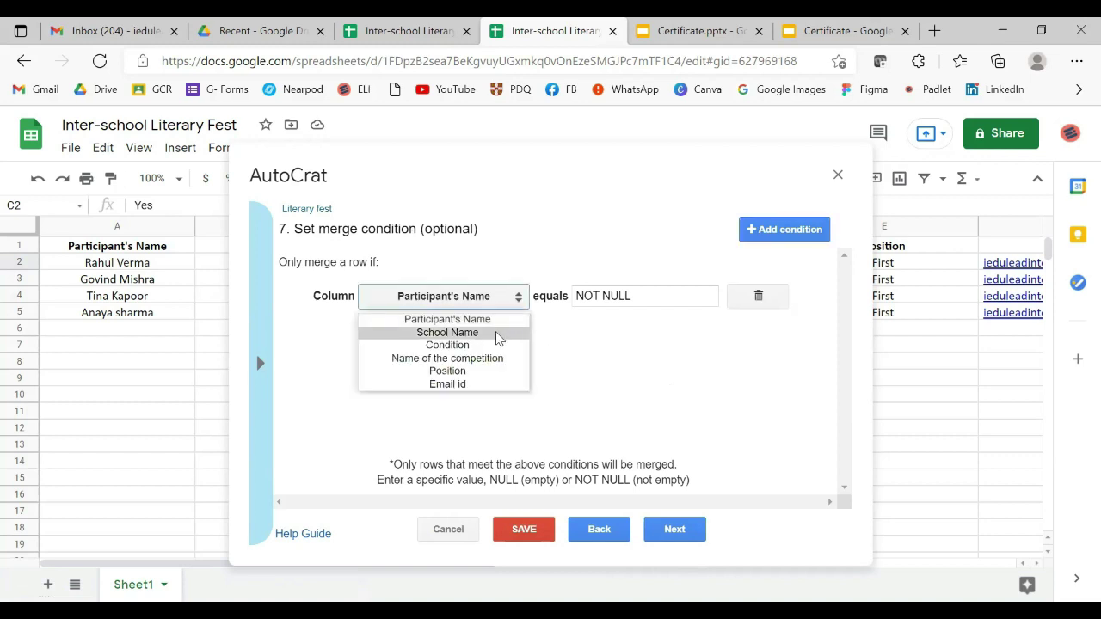
click(496, 347)
click(633, 296)
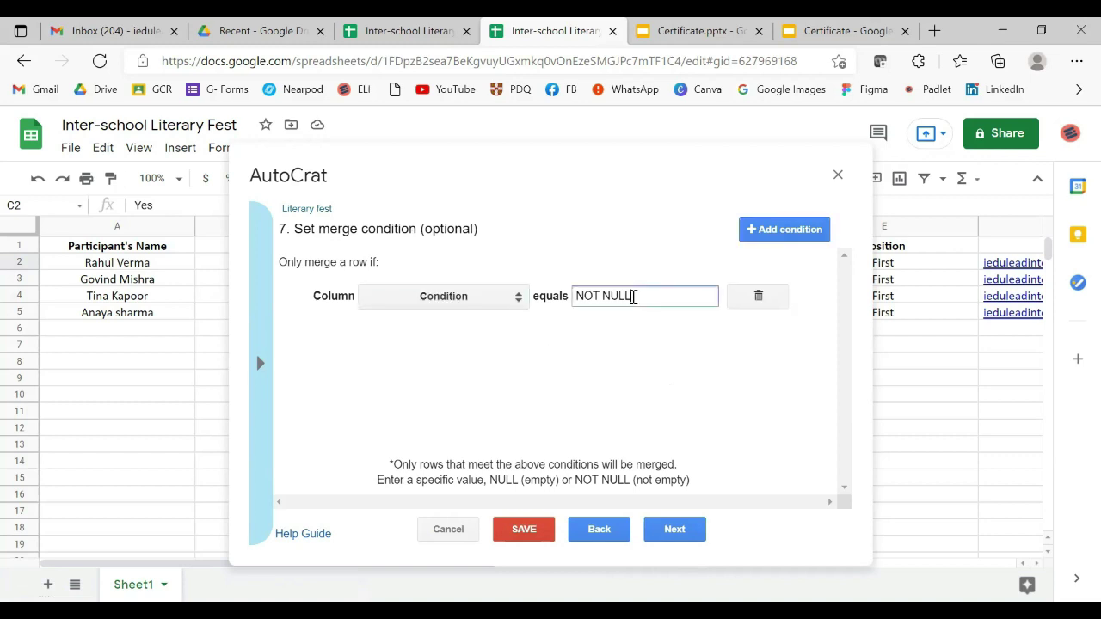
key(BackSpace)
key(BackSpace)
key(BackSpace)
key(BackSpace)
key(BackSpace)
key(BackSpace)
key(BackSpace)
text(Yes)
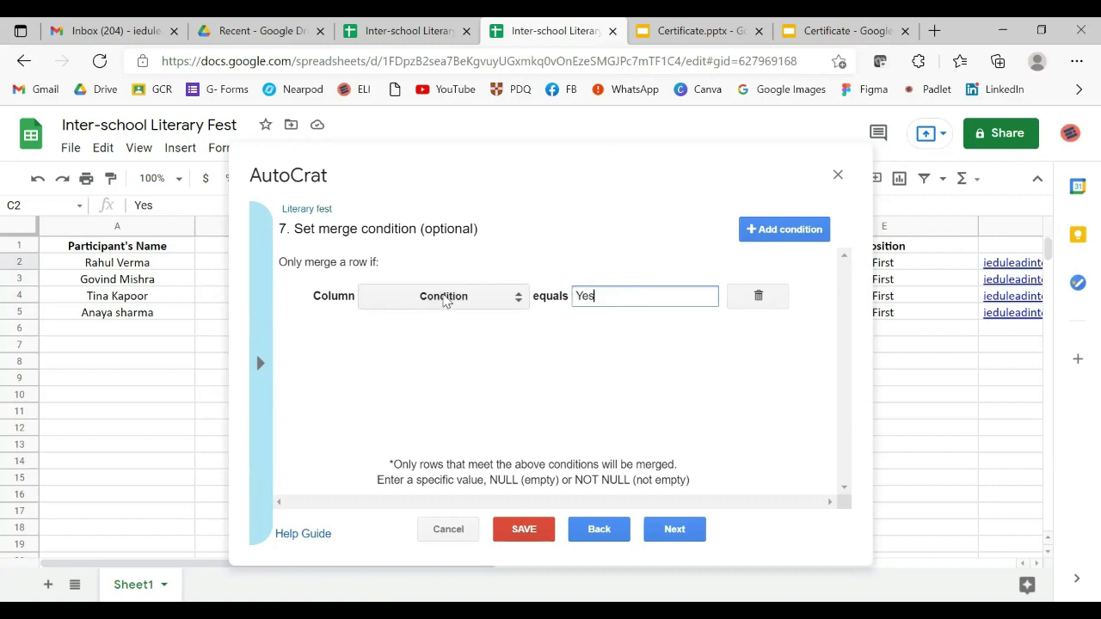
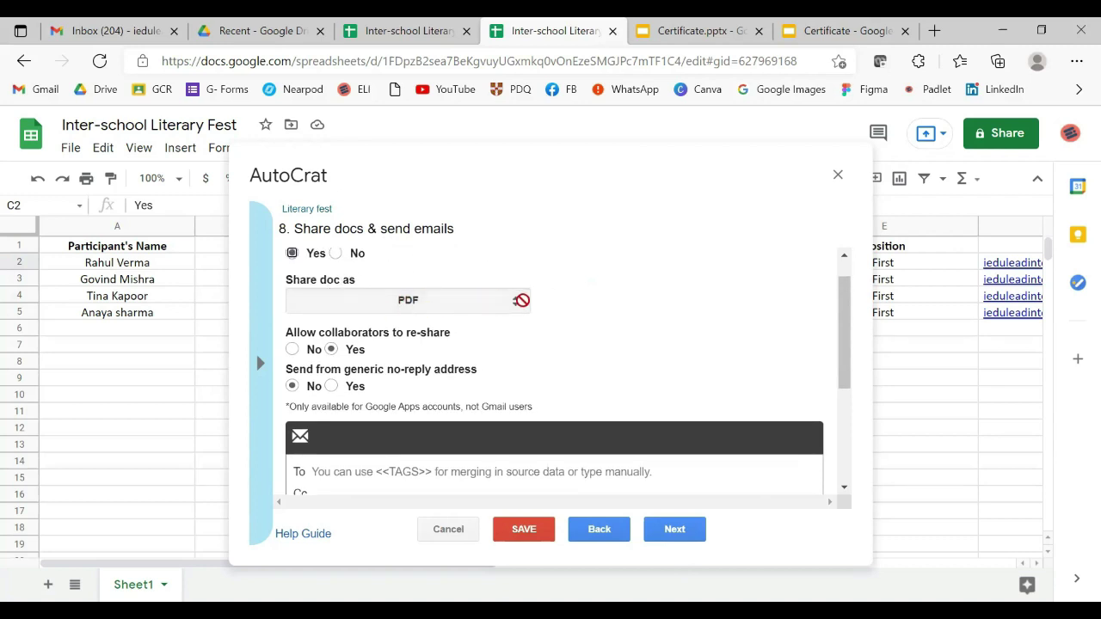
Address the certificate-sharing email to the <<Email id>> tag.
scroll(587, 315, down, 2)
scroll(587, 319, up, 1)
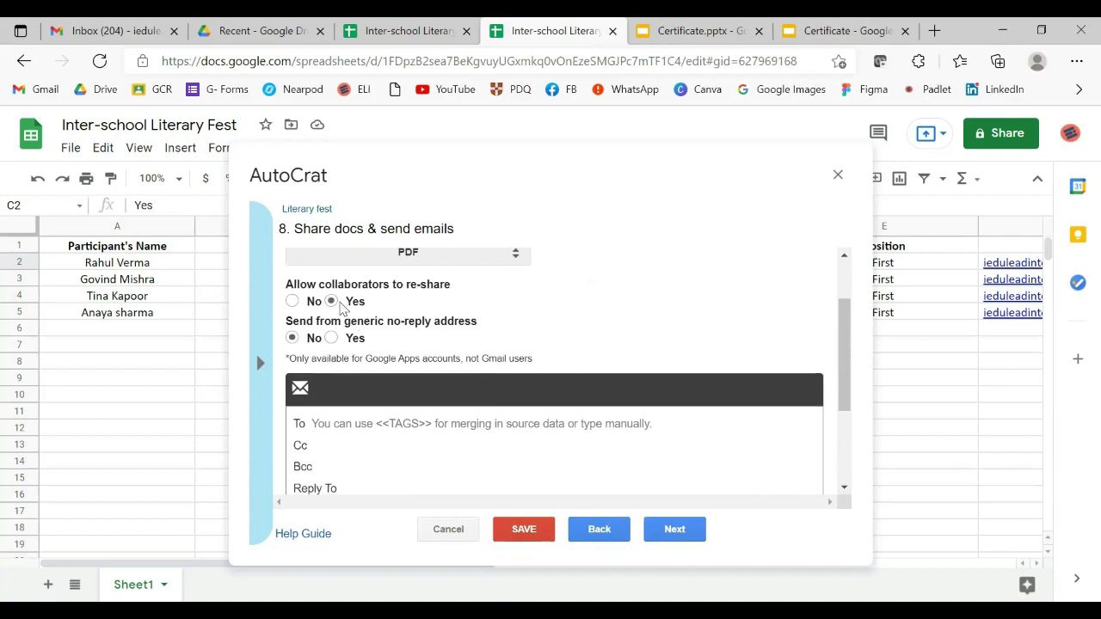
scroll(479, 315, down, 1)
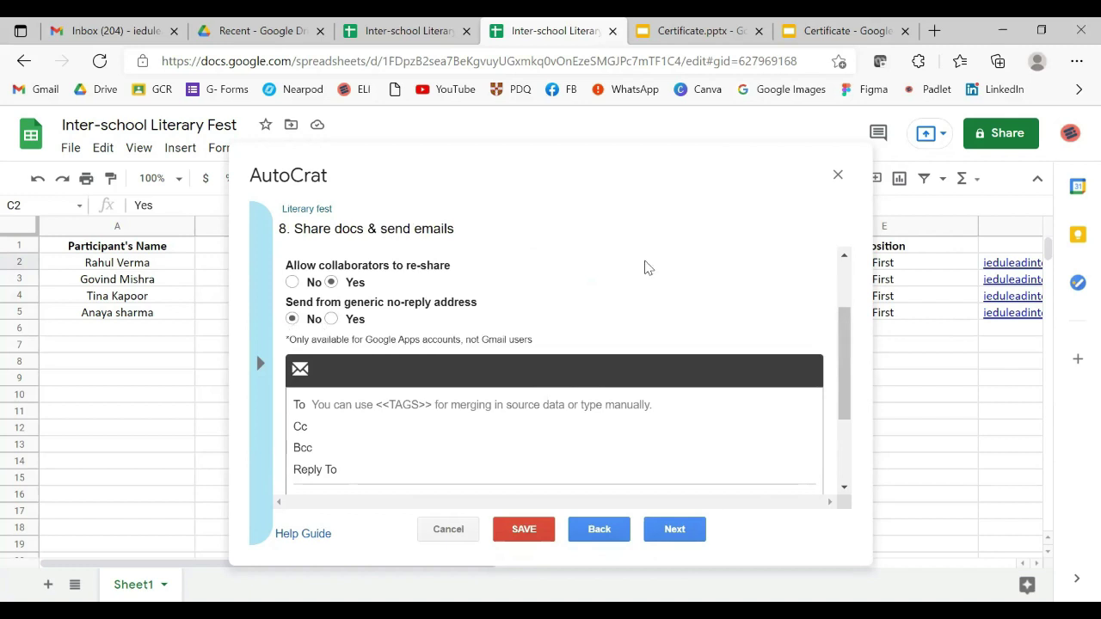
scroll(647, 266, down, 2)
click(327, 309)
click(260, 363)
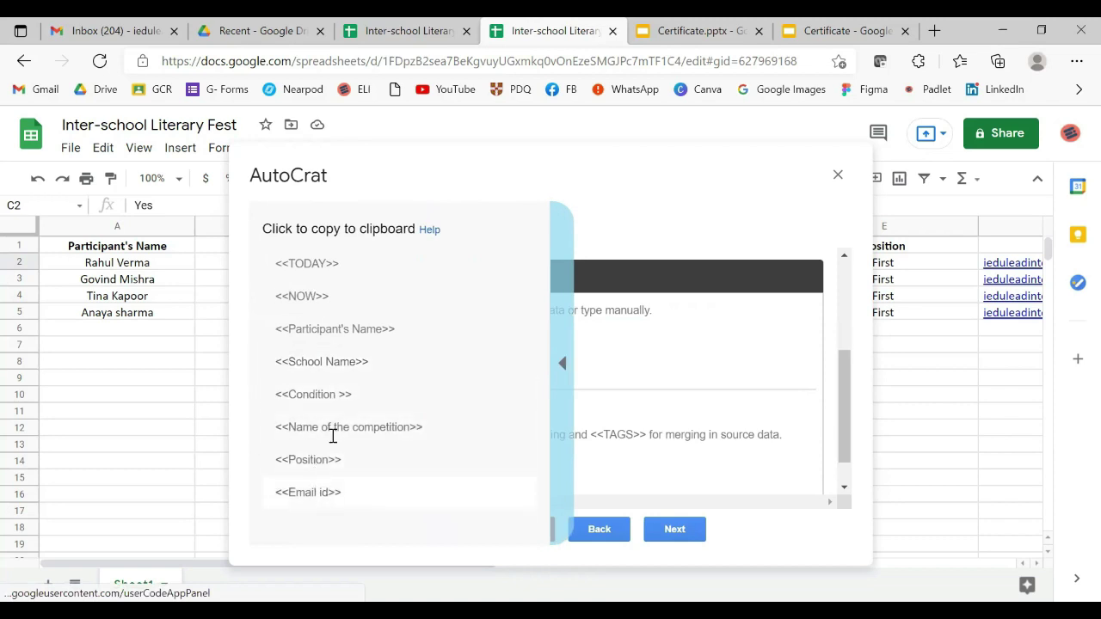
click(360, 311)
text(<<Email ID>>)
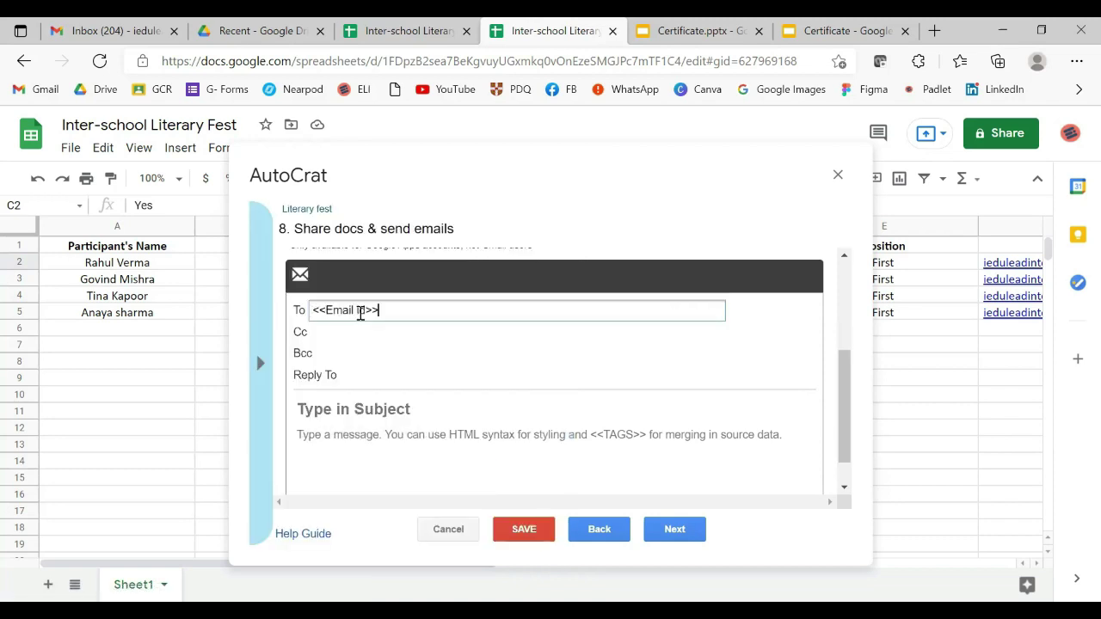
Set the email subject to "Certificate- Literary Fest".
click(386, 407)
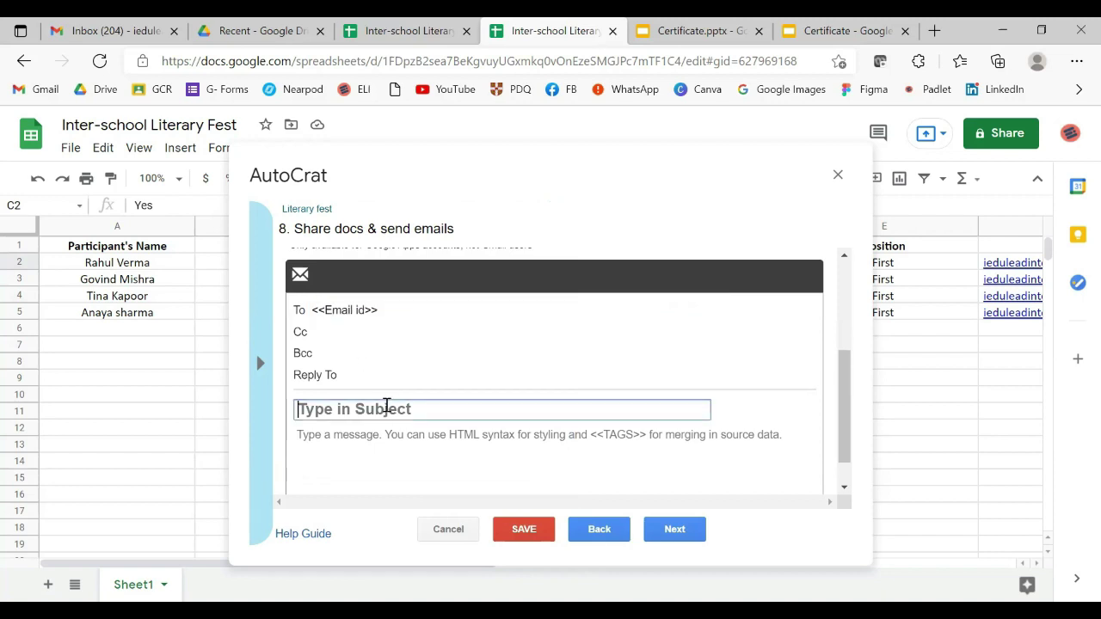
text(Certifica)
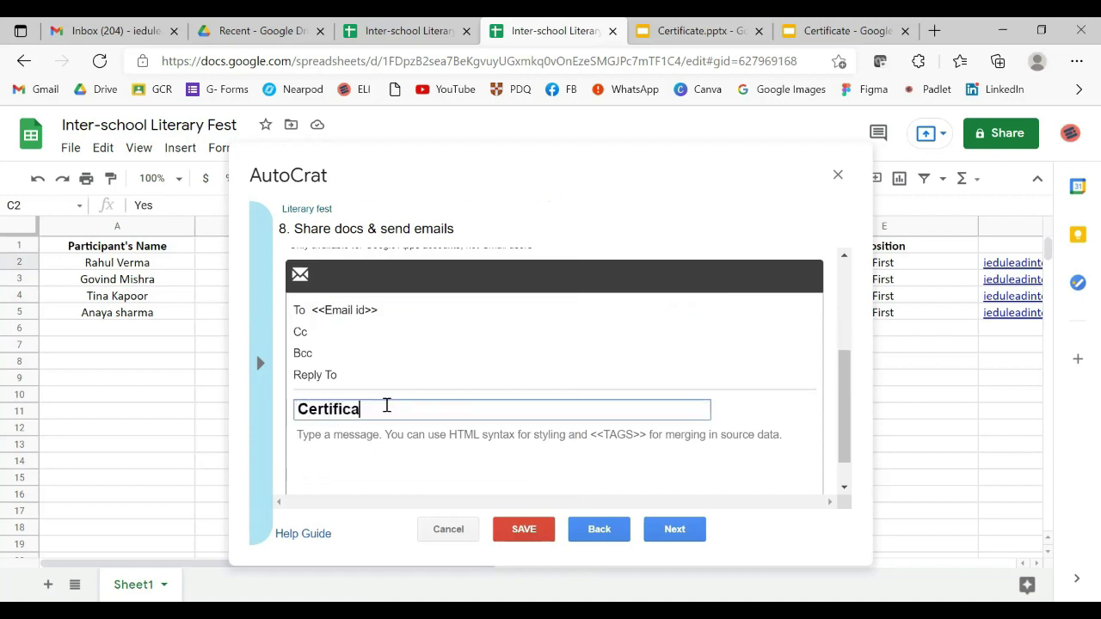
text(te- Literary)
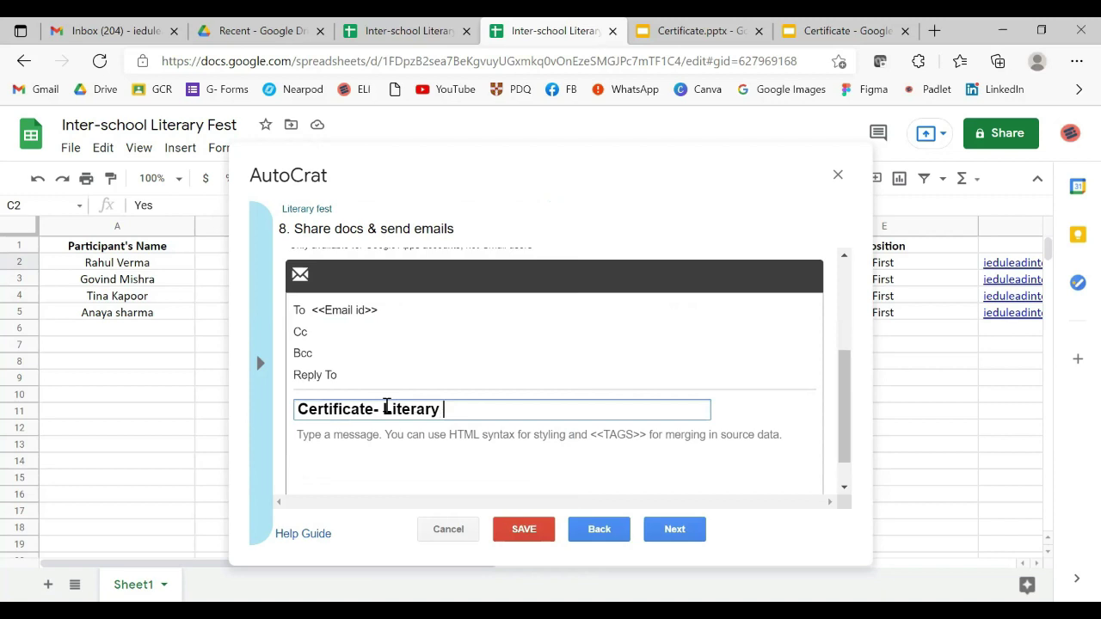
text( Fest)
Begin the email message with the greeting "Dear <<Participant's Name>>", using the participant name tag.
scroll(436, 437, down, 1)
click(355, 401)
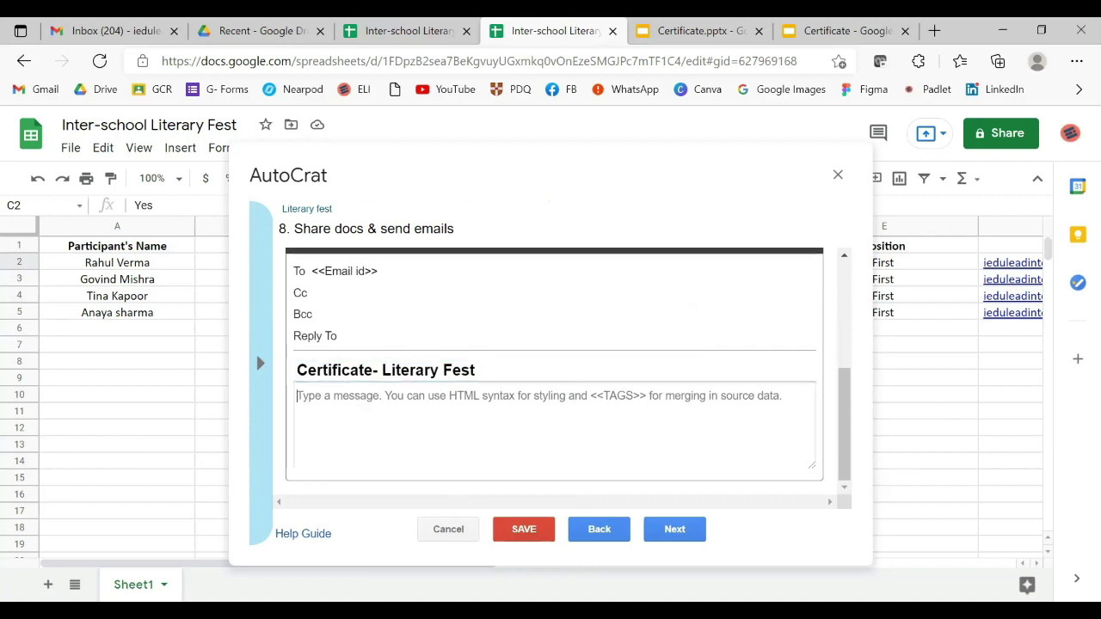
click(448, 420)
text(Dear)
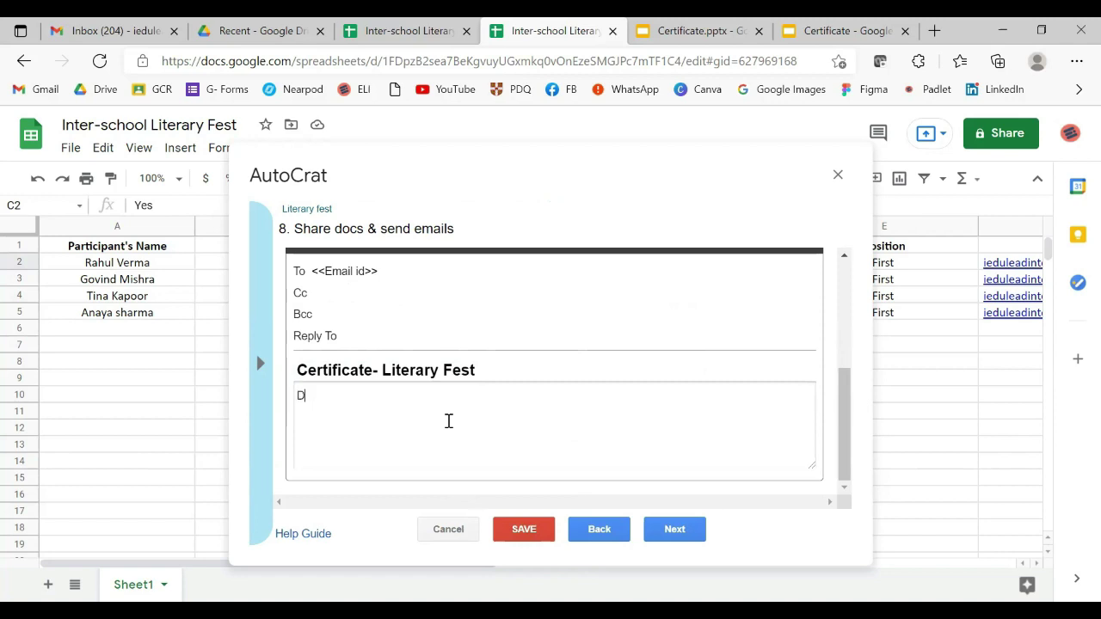
click(259, 363)
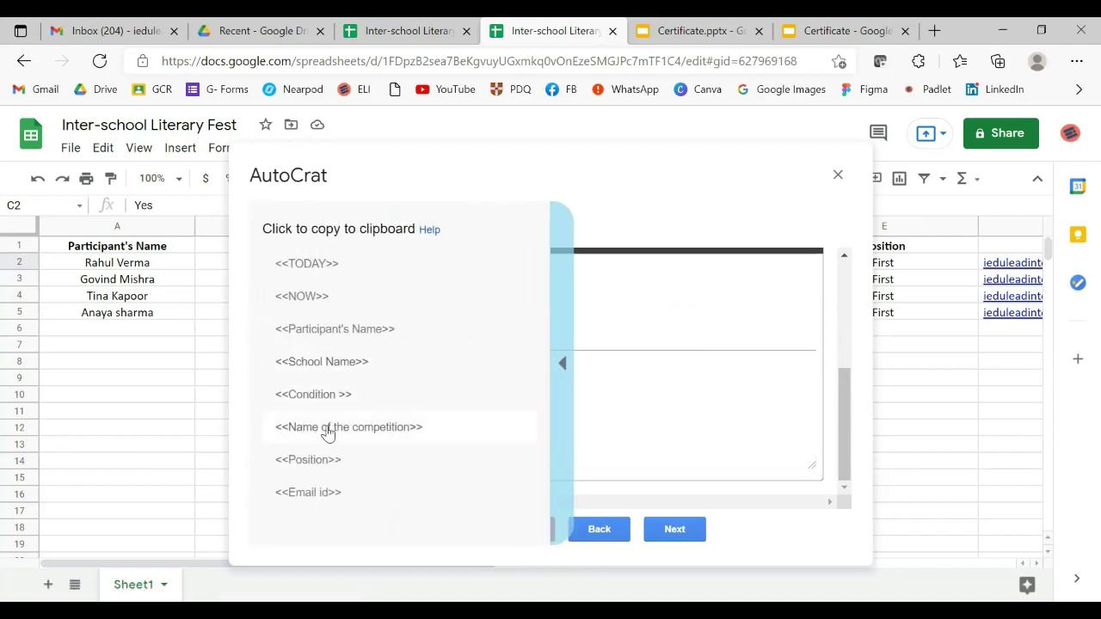
click(329, 331)
text(<<Participant's Name>>)
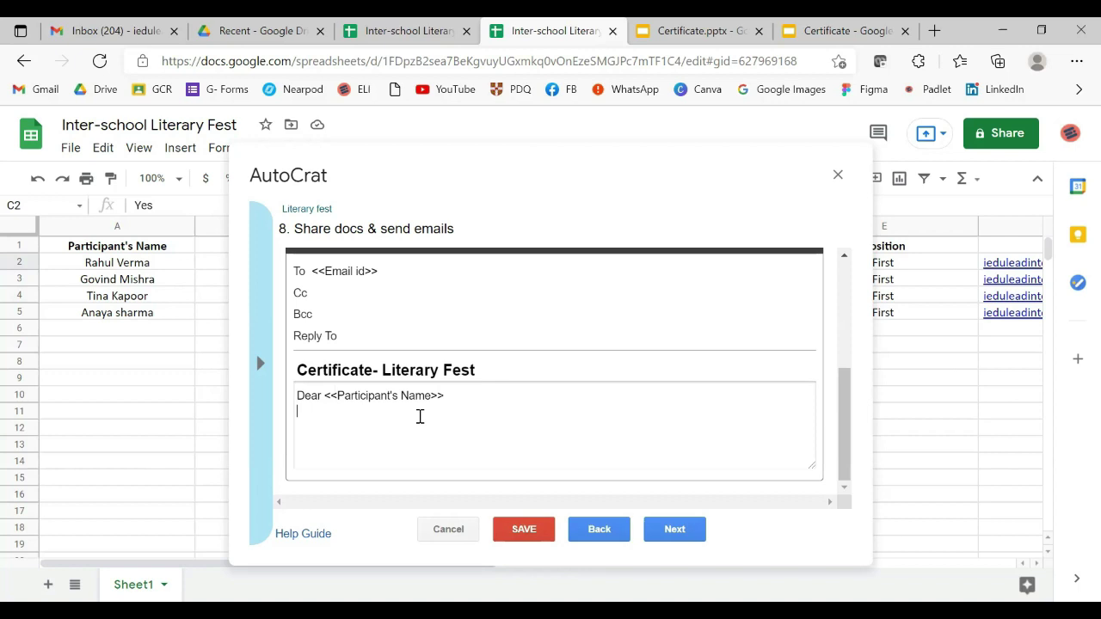
Add a message body congratulating and thanking participants, mentioning the attached Certificate of Participation, inviting future participation, and signed "Regards Principal".
key(Return)
click(675, 530)
click(359, 437)
text(Congratulations !! We thank you for participating in the Literary Fest. Your performance is appreciable. Kindly find attached the Certificate of Participation. We look forward to your participation in future events too. Regards Principal)
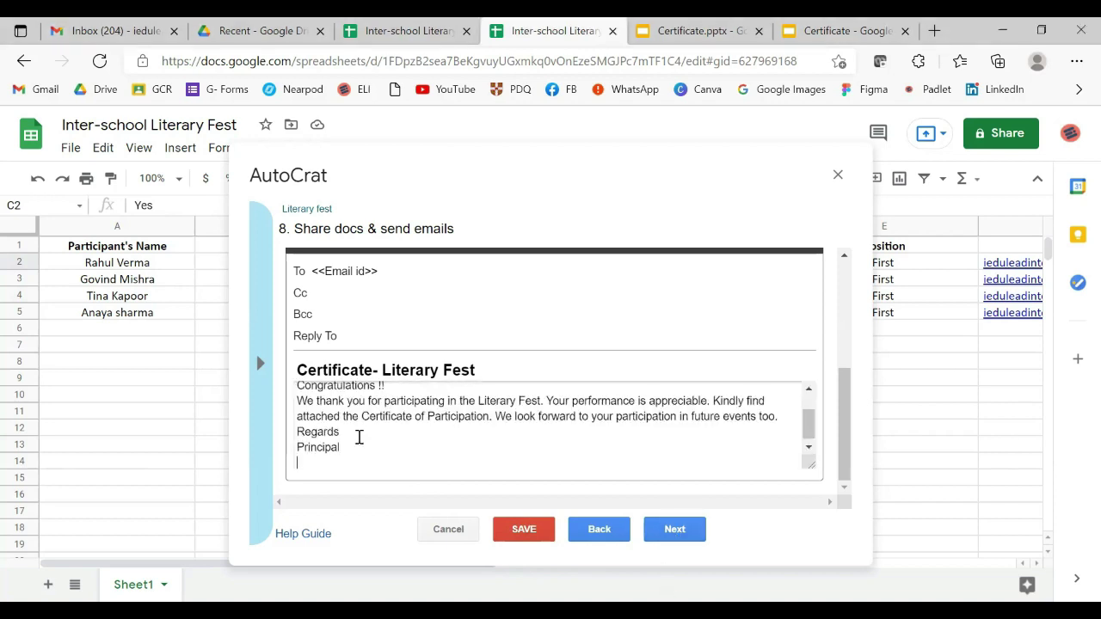
Check the email message and save the Literary fest job with the form and time triggers left at No.
scroll(383, 426, up, 1)
scroll(383, 426, down, 1)
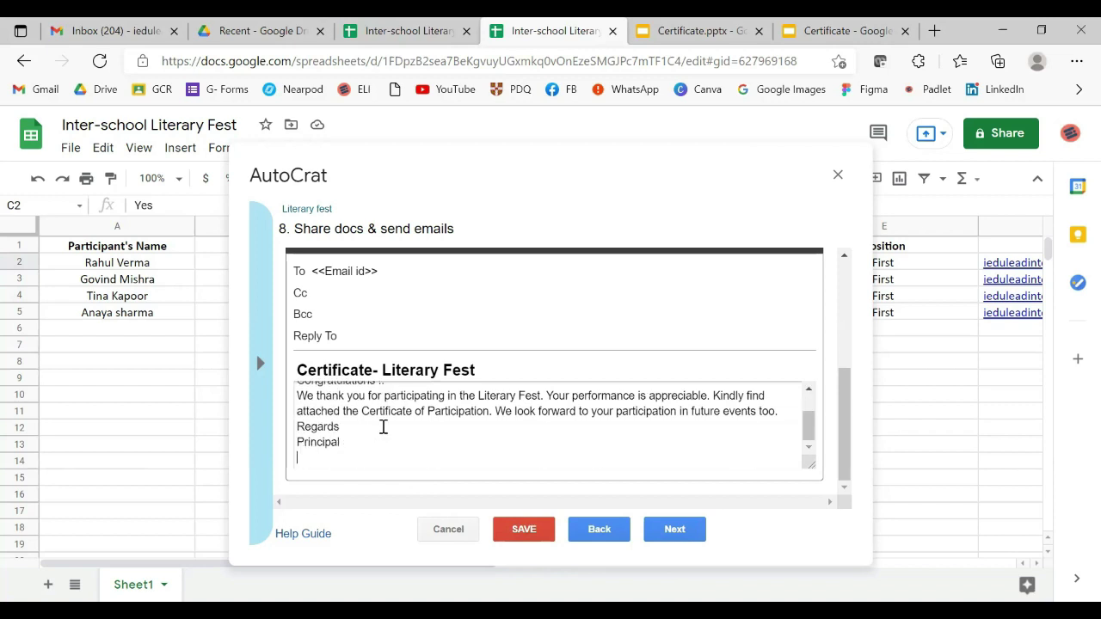
scroll(383, 427, up, 2)
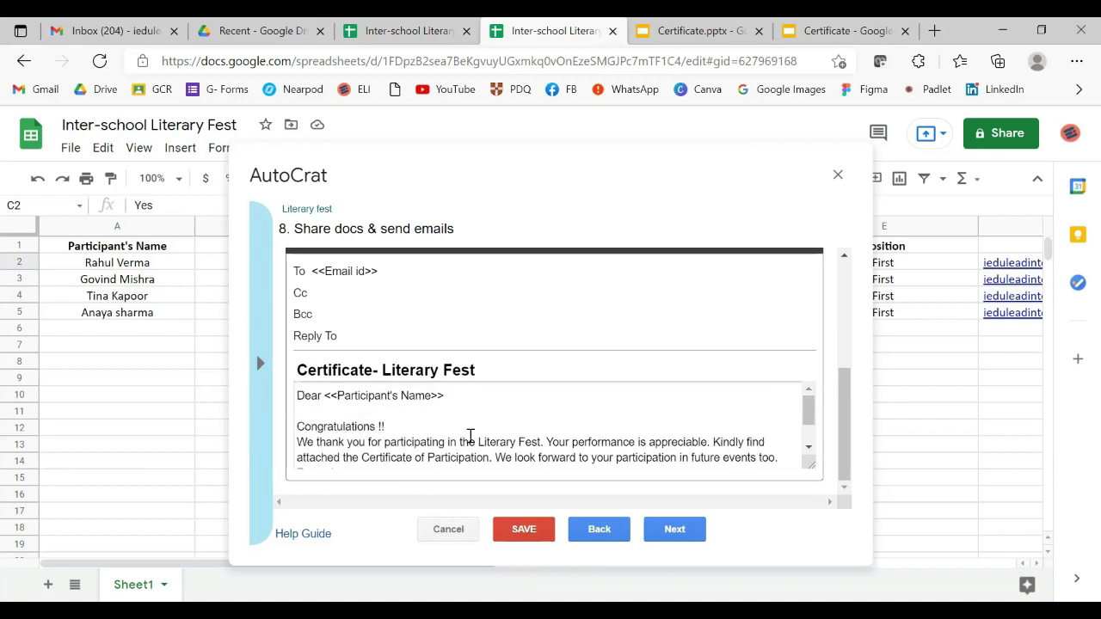
click(676, 531)
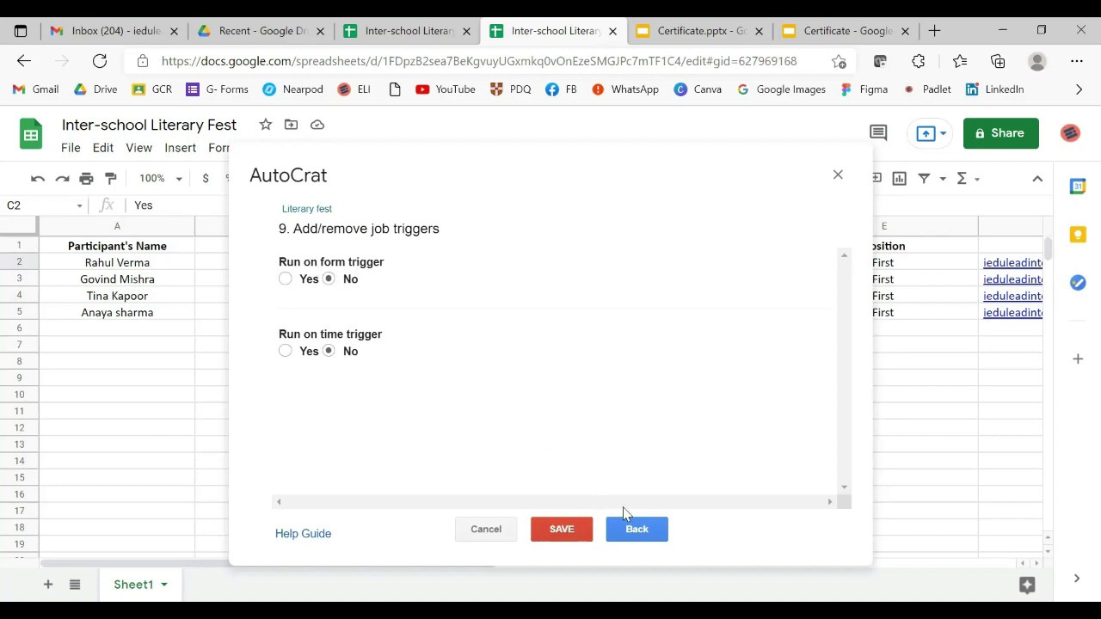
click(562, 532)
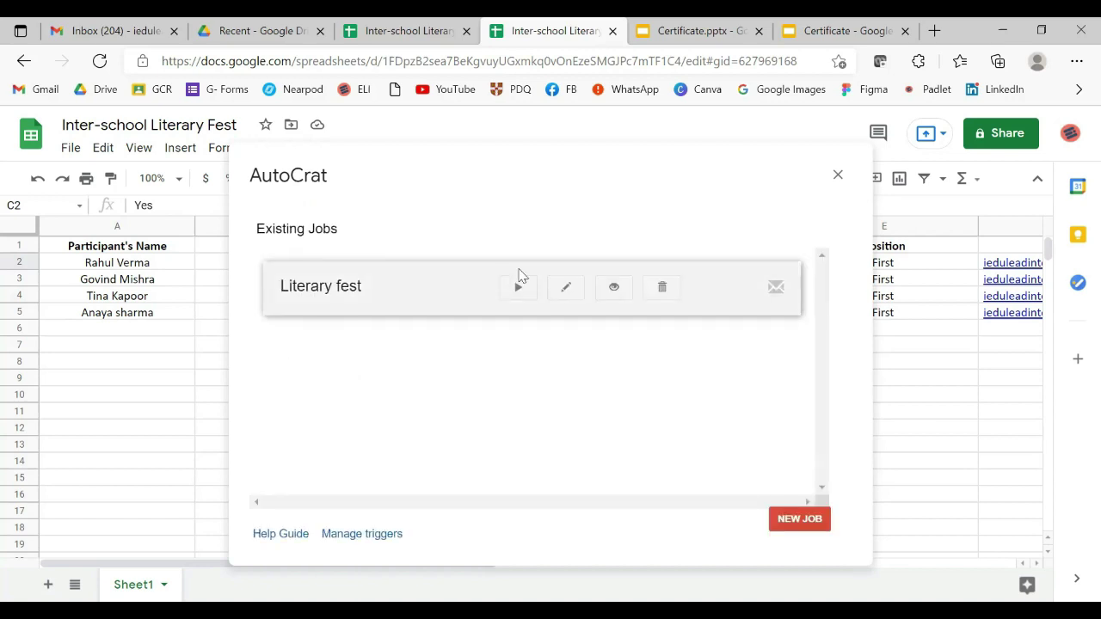
Preview the Literary fest job for the first mergeable row and inspect the resulting certificate PDF.
click(614, 289)
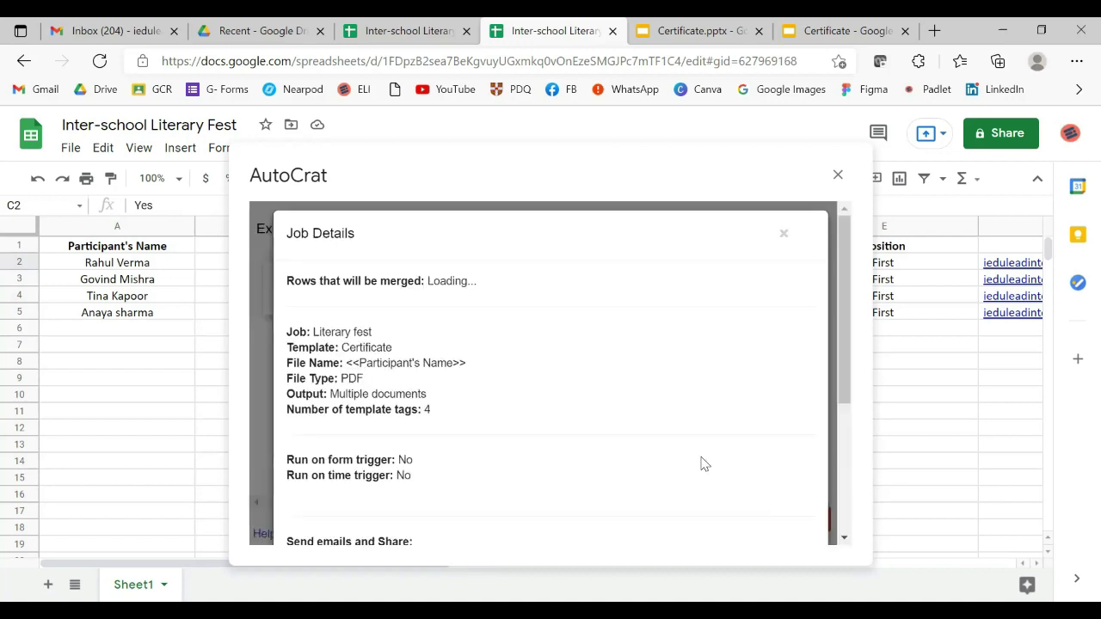
scroll(702, 461, down, 3)
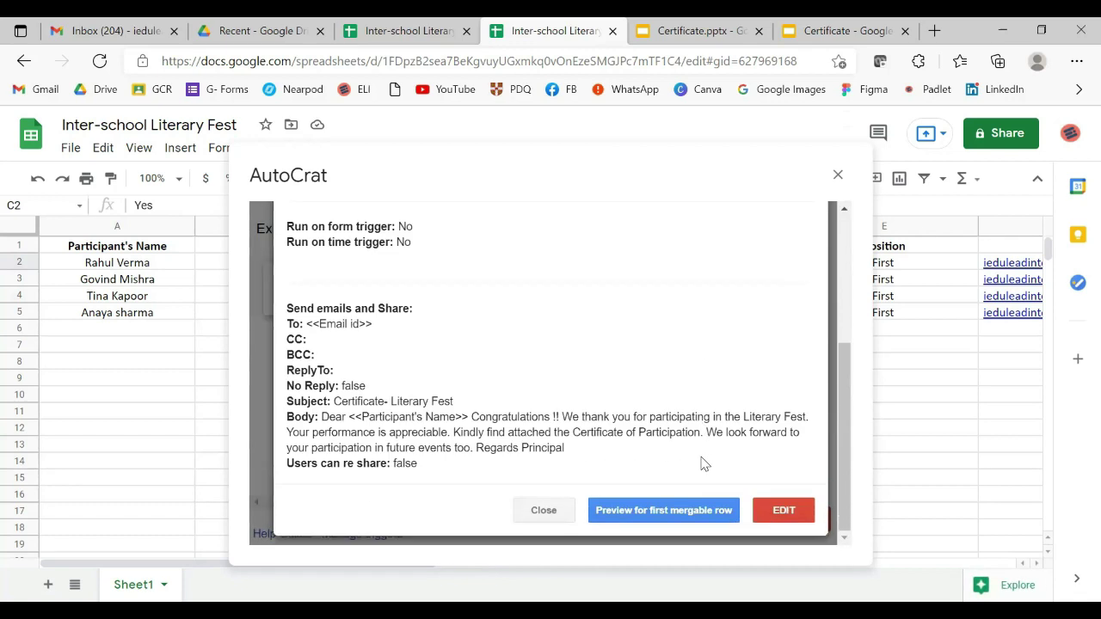
click(645, 512)
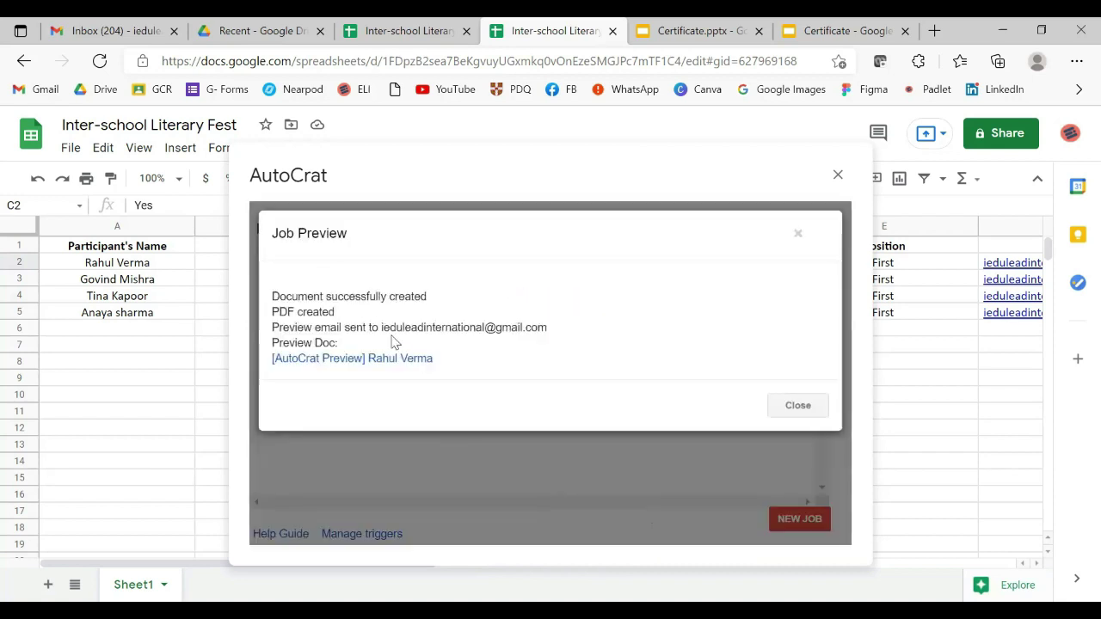
click(404, 360)
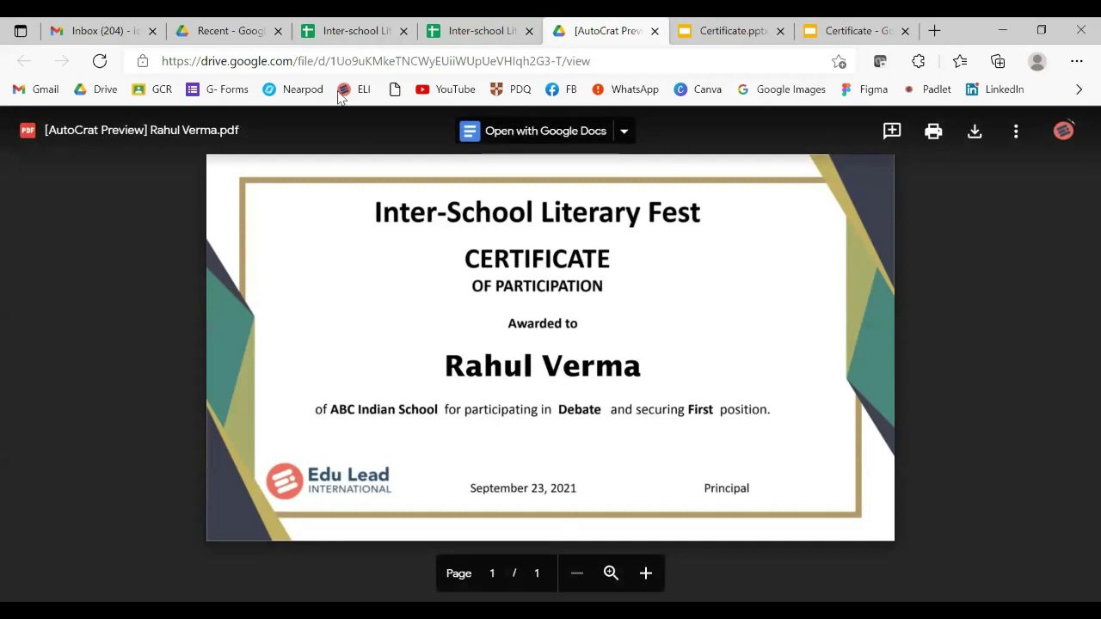
click(470, 30)
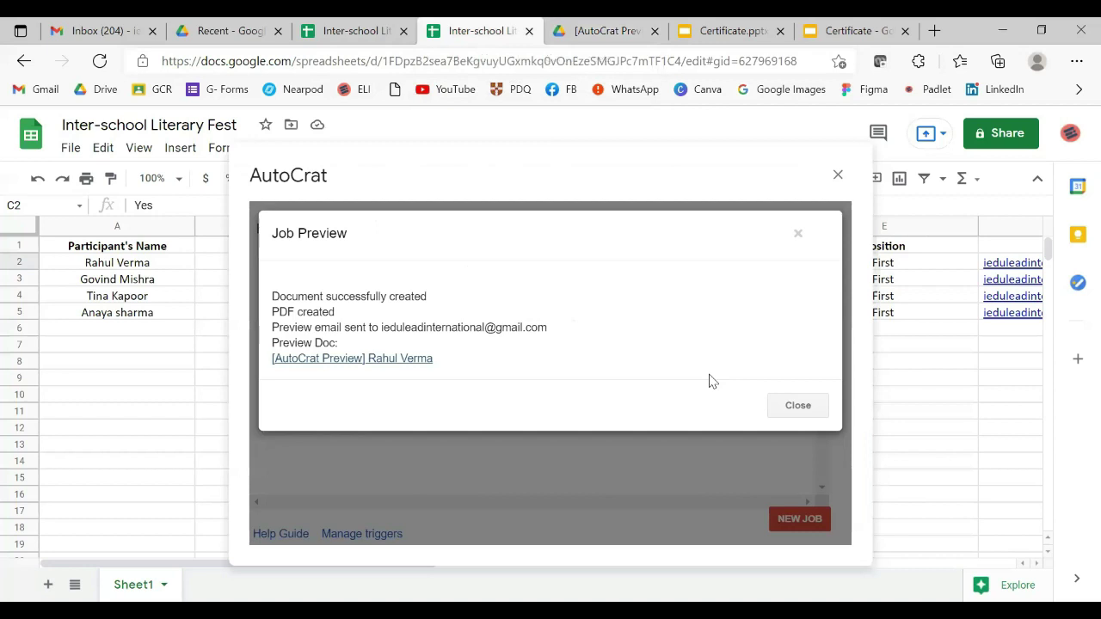
click(796, 407)
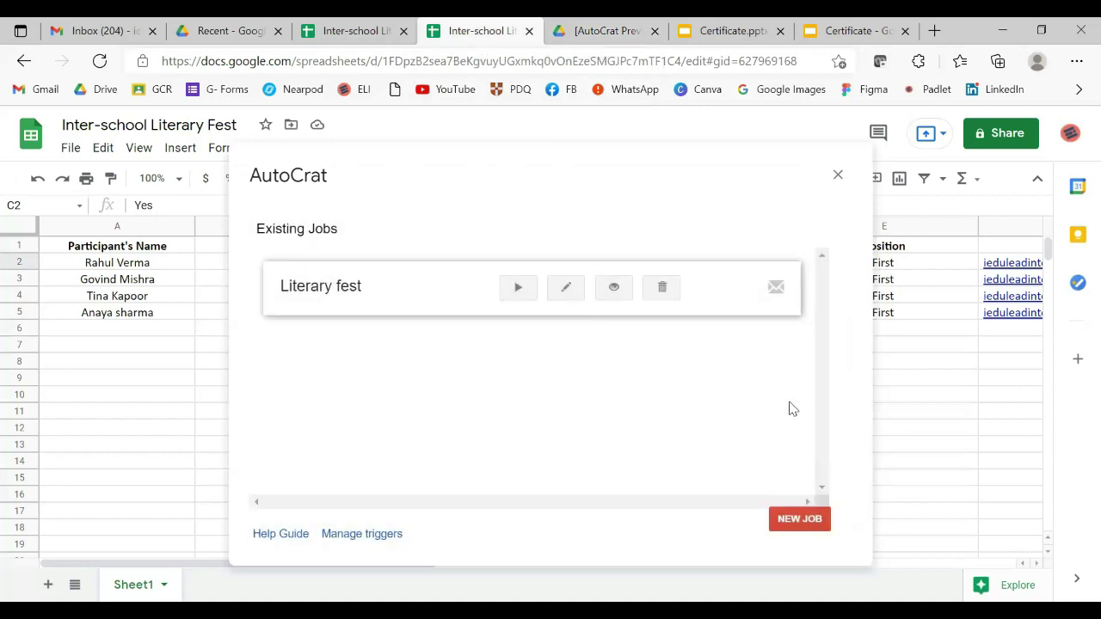
Run the Literary fest job and check the merge columns it adds to the sheet.
click(518, 288)
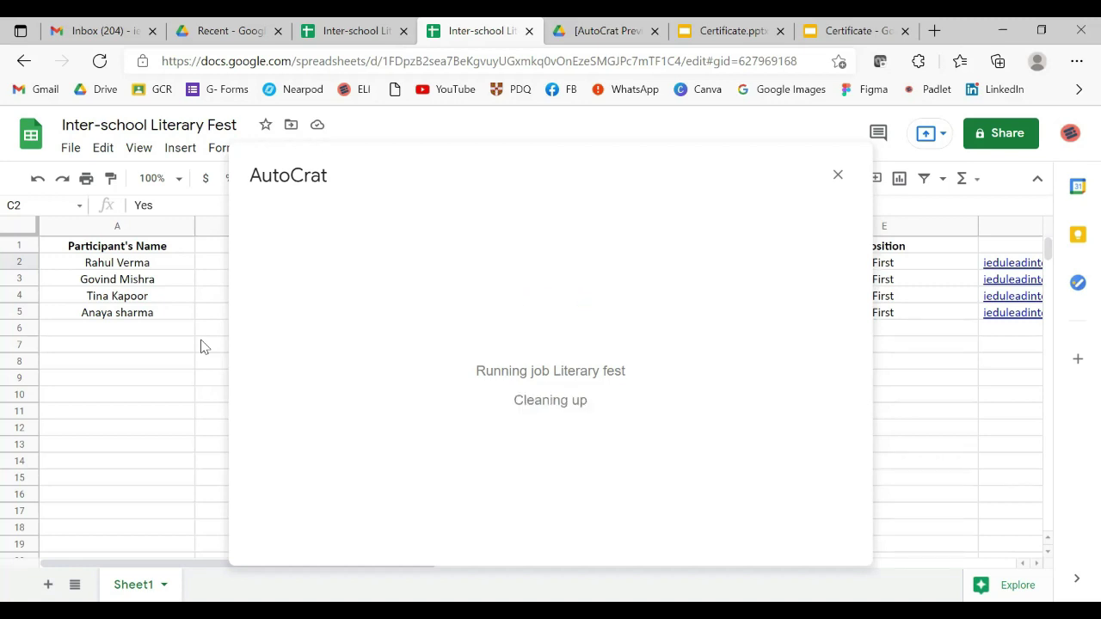
click(837, 176)
drag(392, 563, 725, 573)
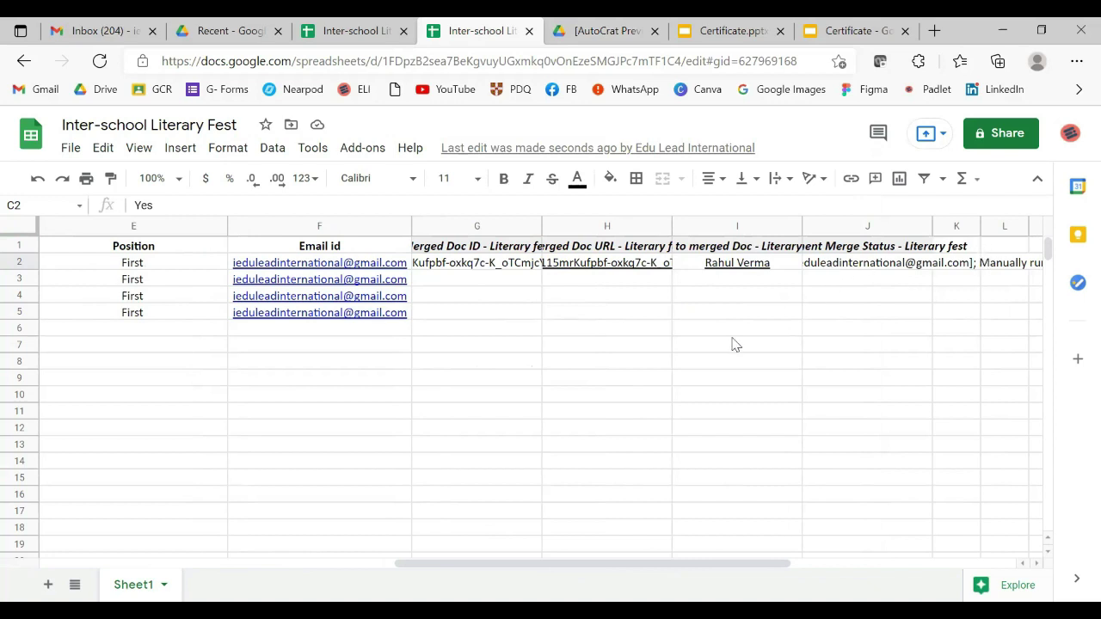
Fill "Yes" down the Condition column to C5 and run the Literary fest job again for the remaining participants.
drag(703, 568, 376, 545)
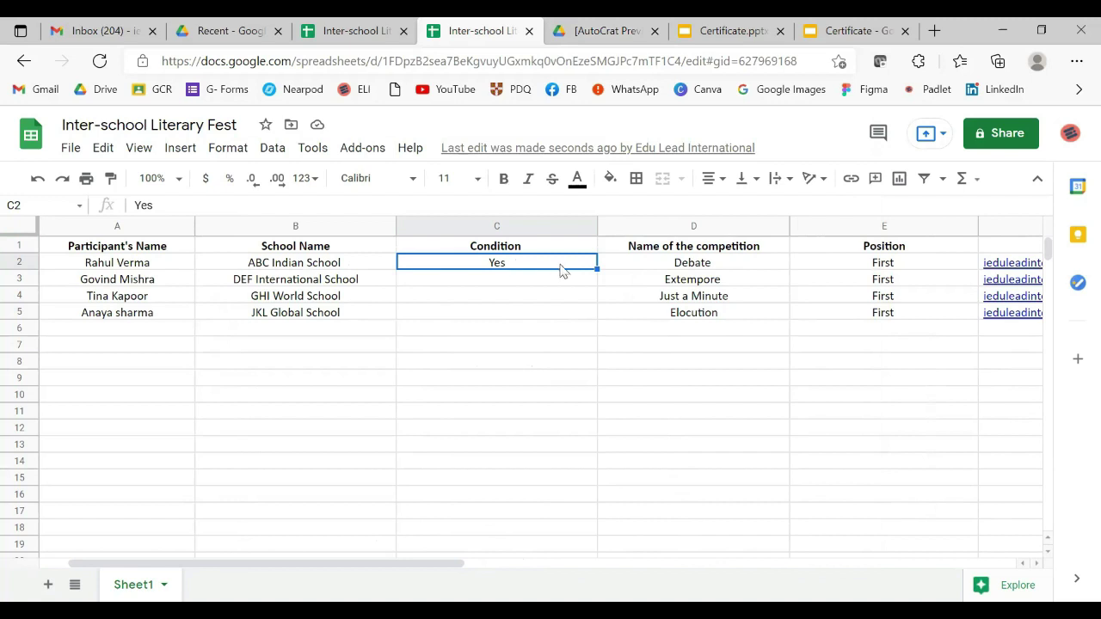
drag(597, 269, 595, 307)
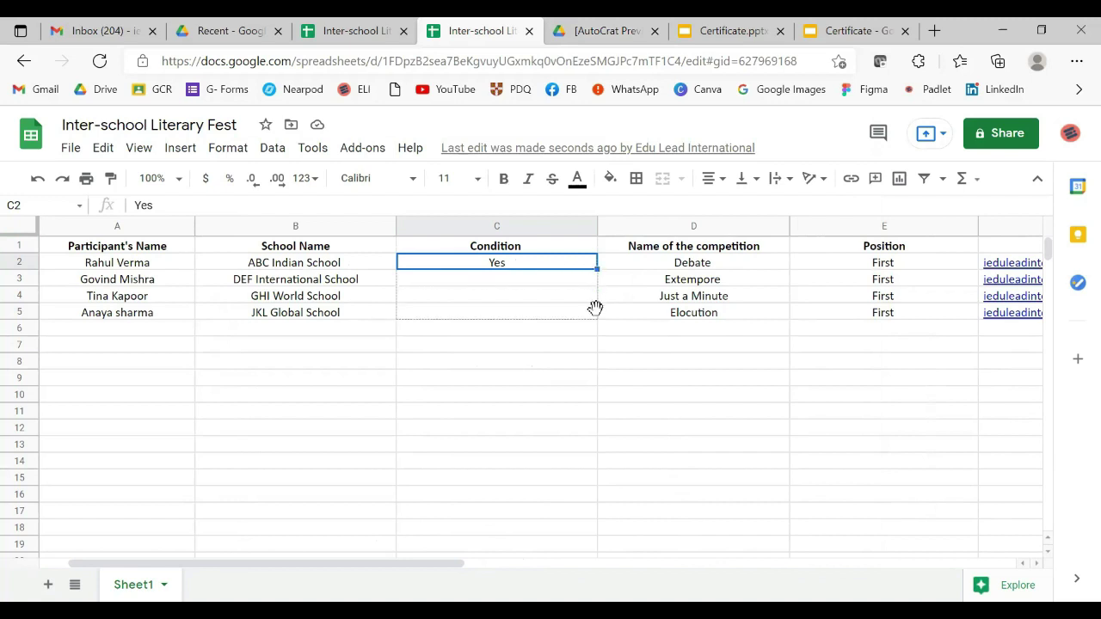
click(362, 148)
mouse_move(393, 221)
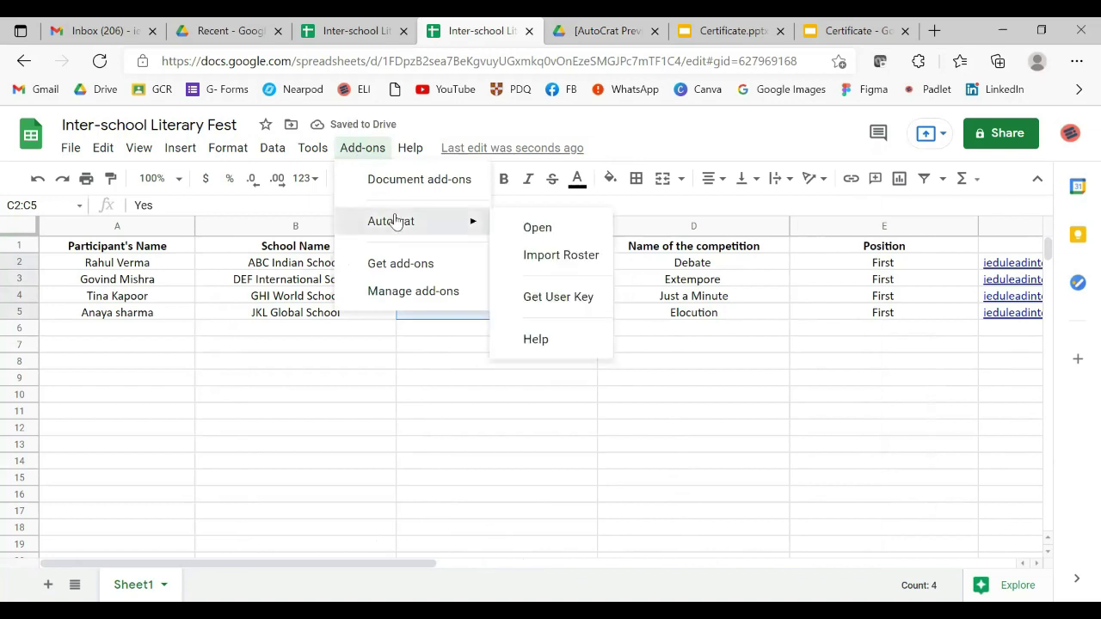
click(533, 225)
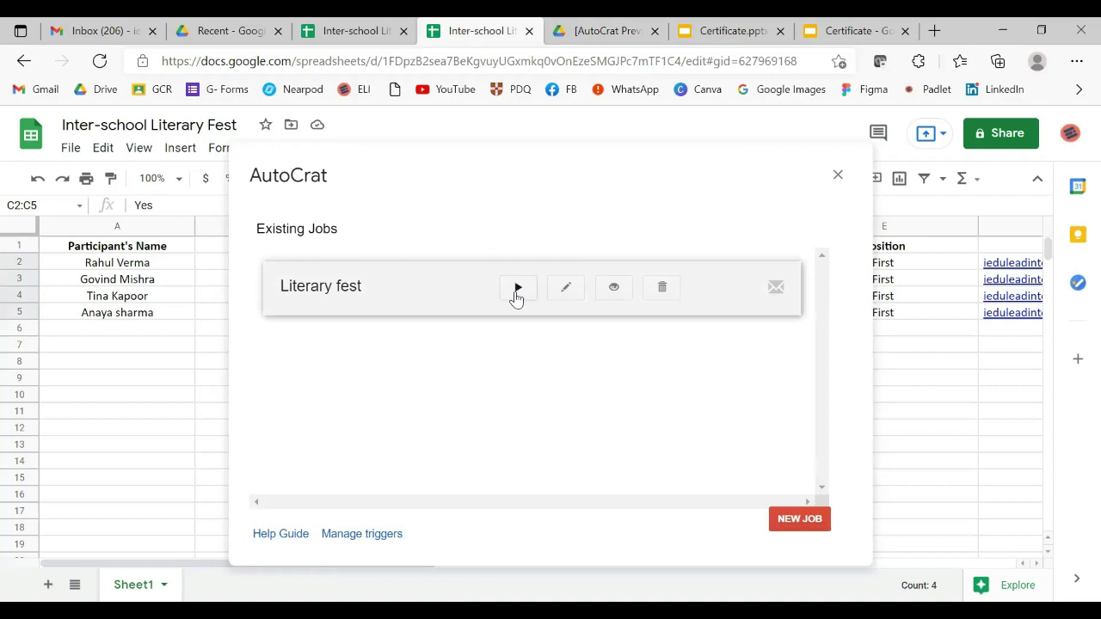
click(519, 290)
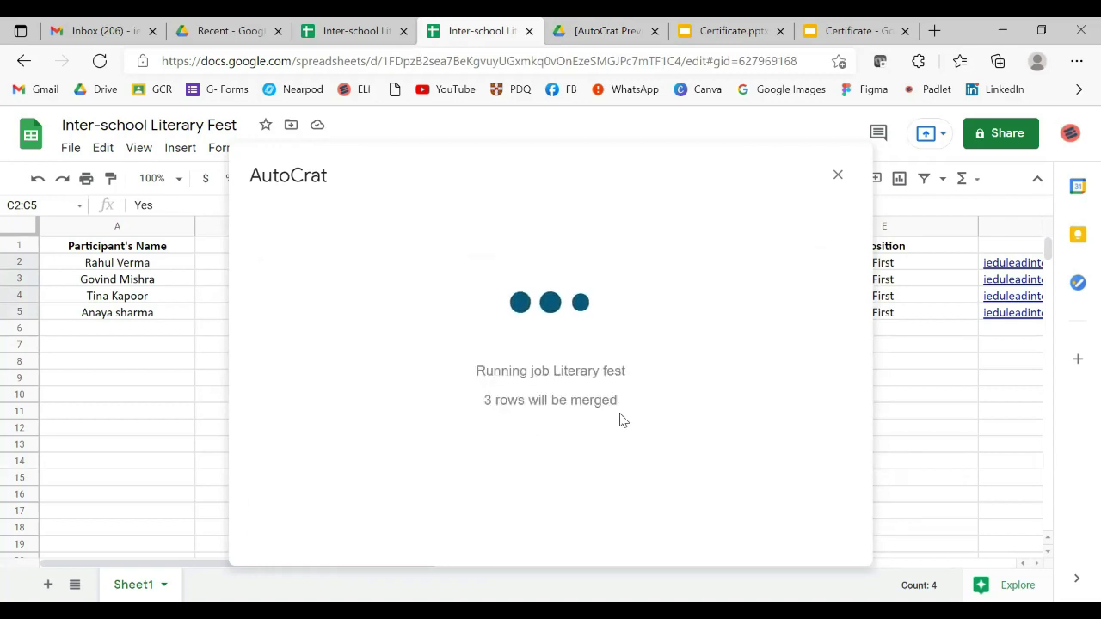
drag(414, 565, 774, 570)
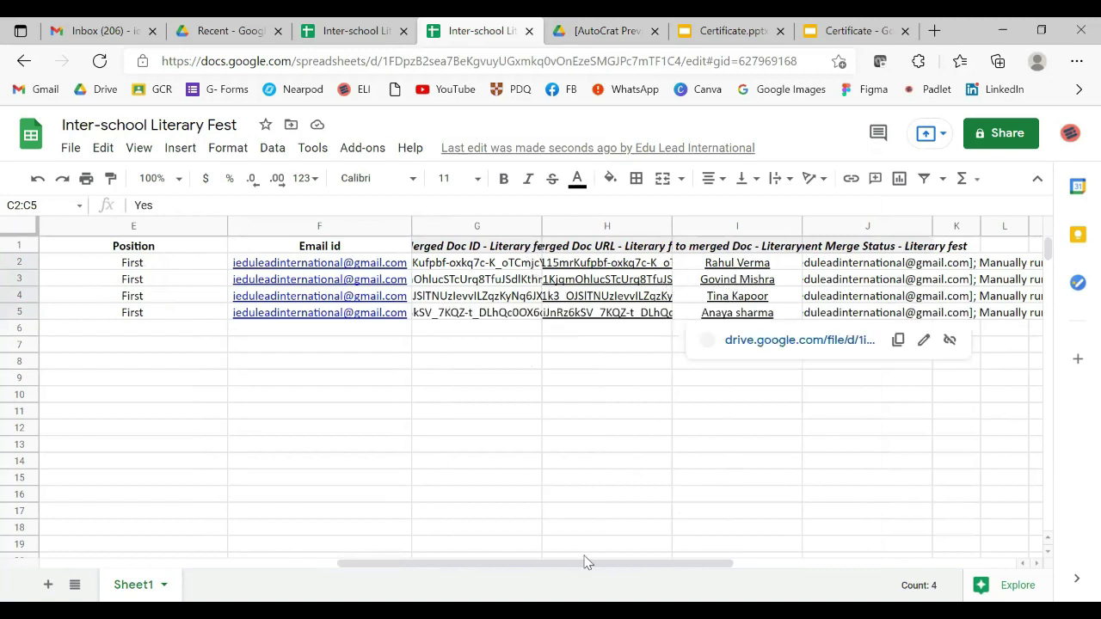
drag(362, 557, 206, 550)
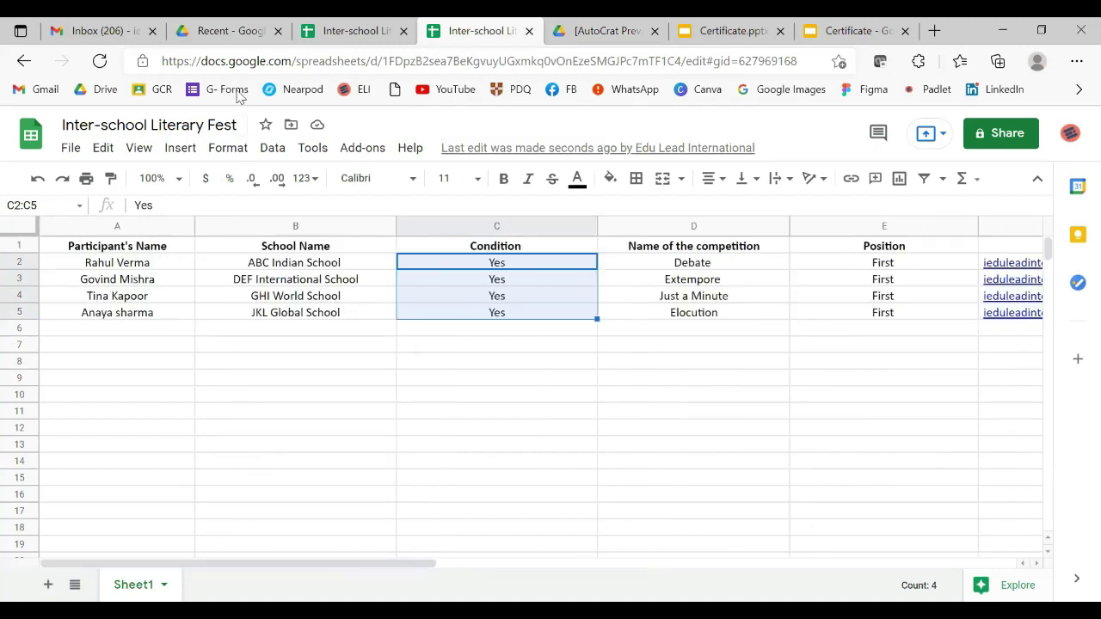
Switch to Google Drive, search for "Literary Fest" and open the Literary fest folder.
click(225, 27)
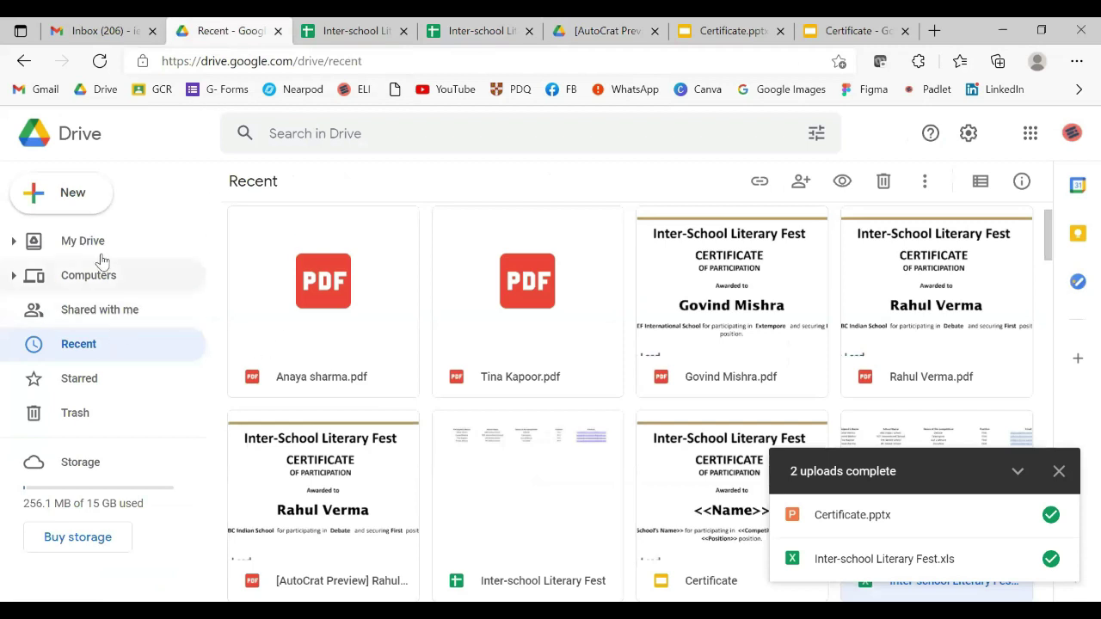
click(318, 134)
text(Li)
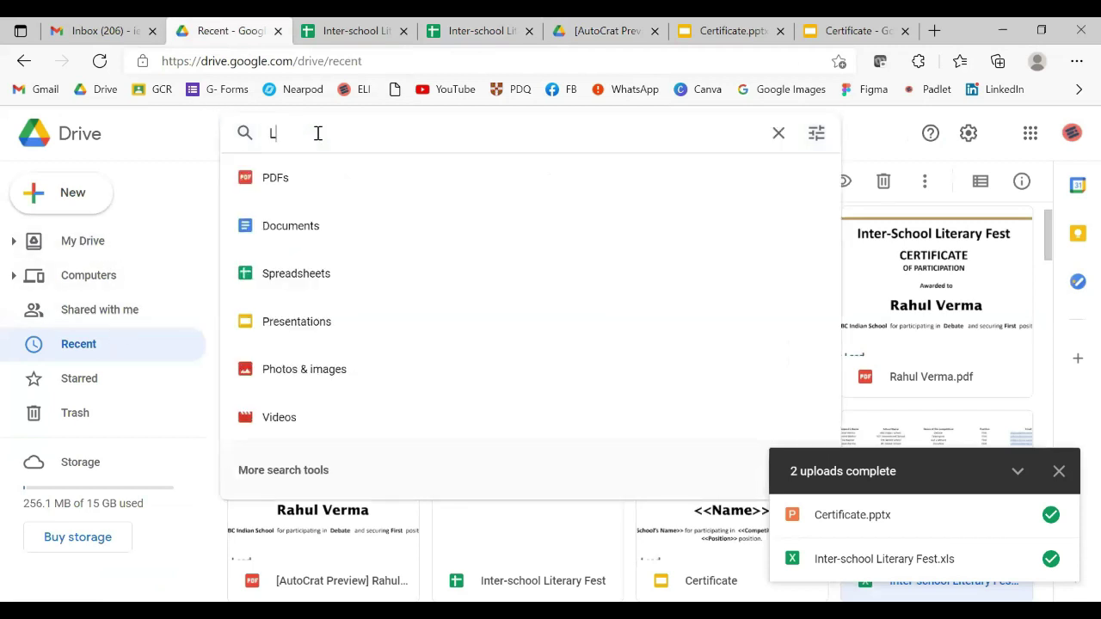
text(terary Fest)
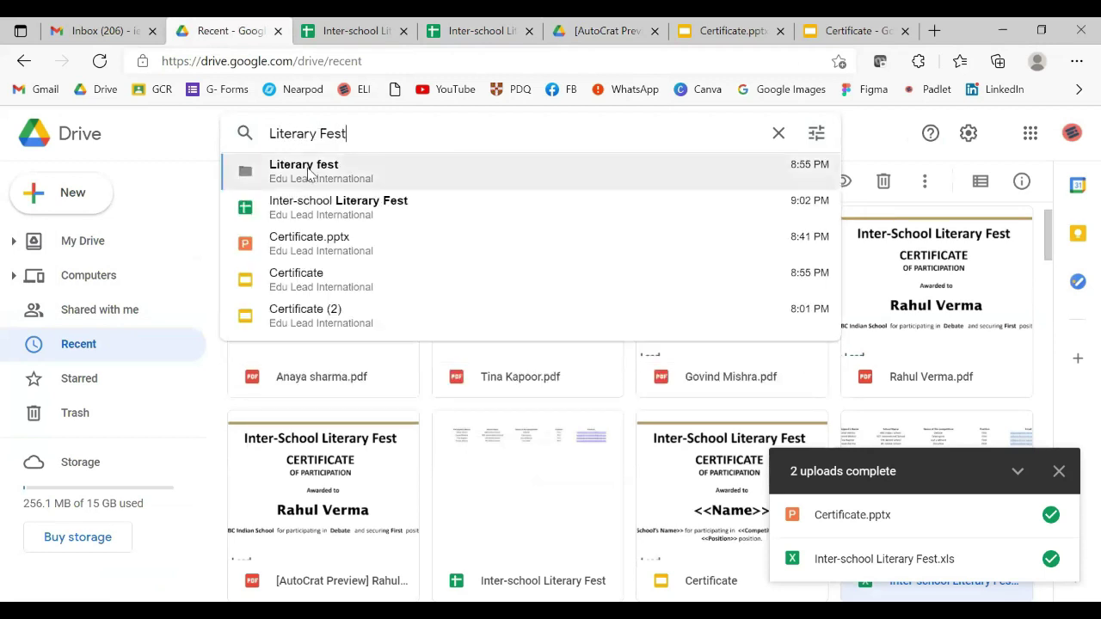
click(310, 173)
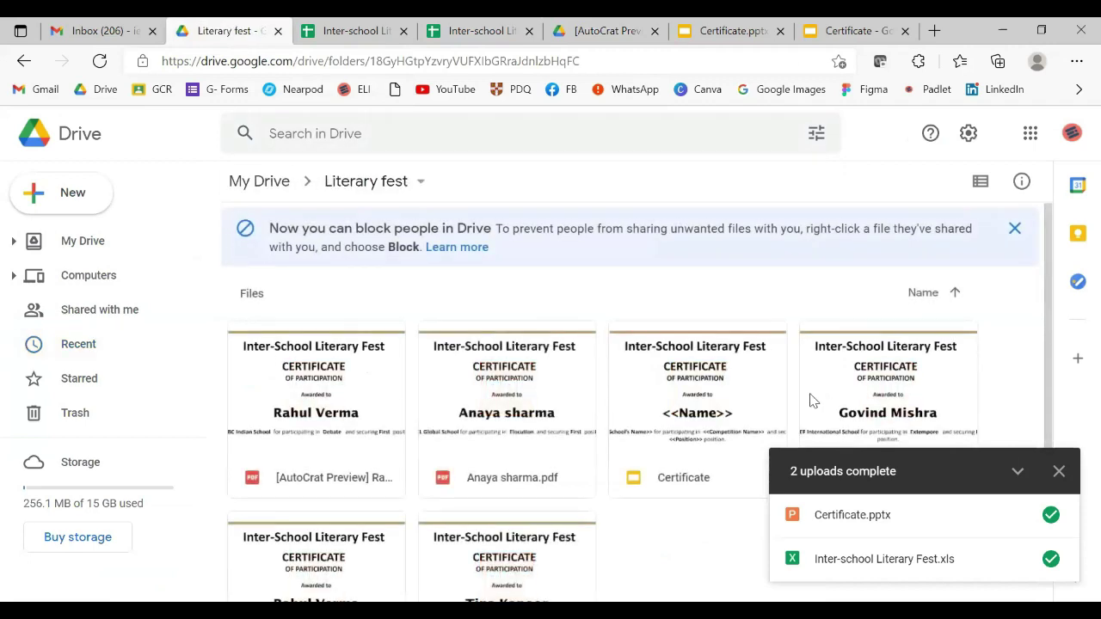
click(1060, 472)
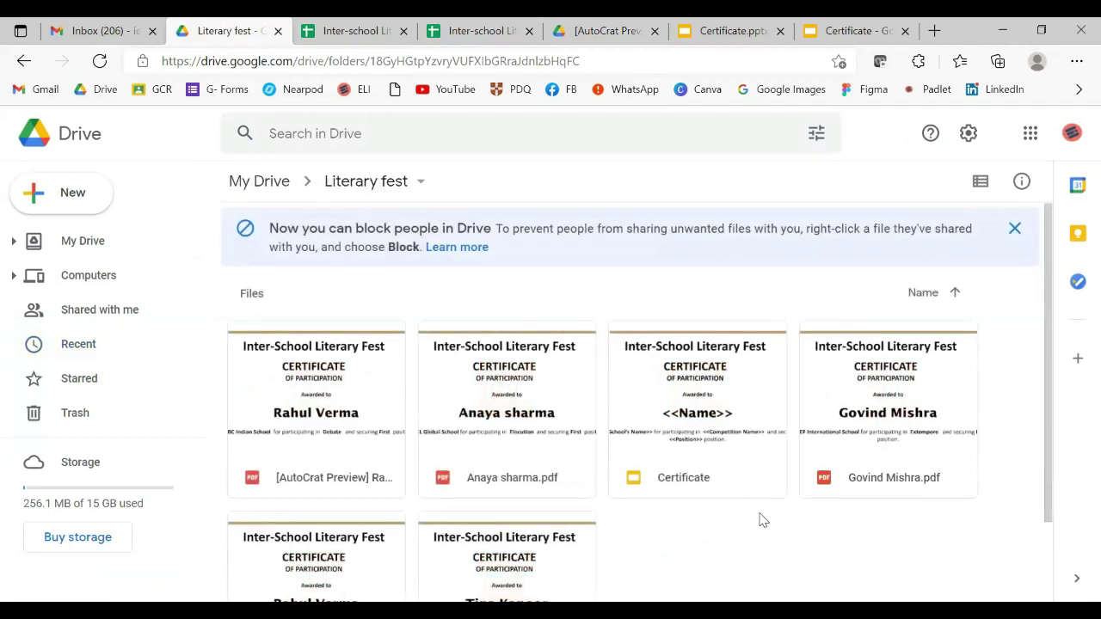
Preview the generated certificate PDFs in the Literary fest folder one after another, then close the preview.
scroll(760, 520, down, 2)
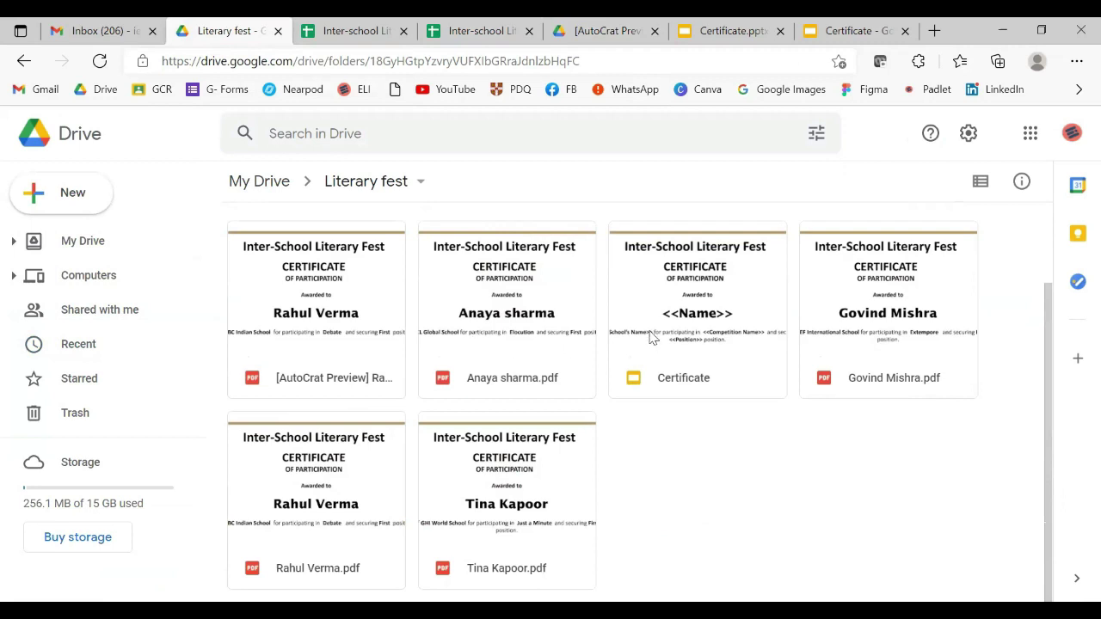
double_click(519, 318)
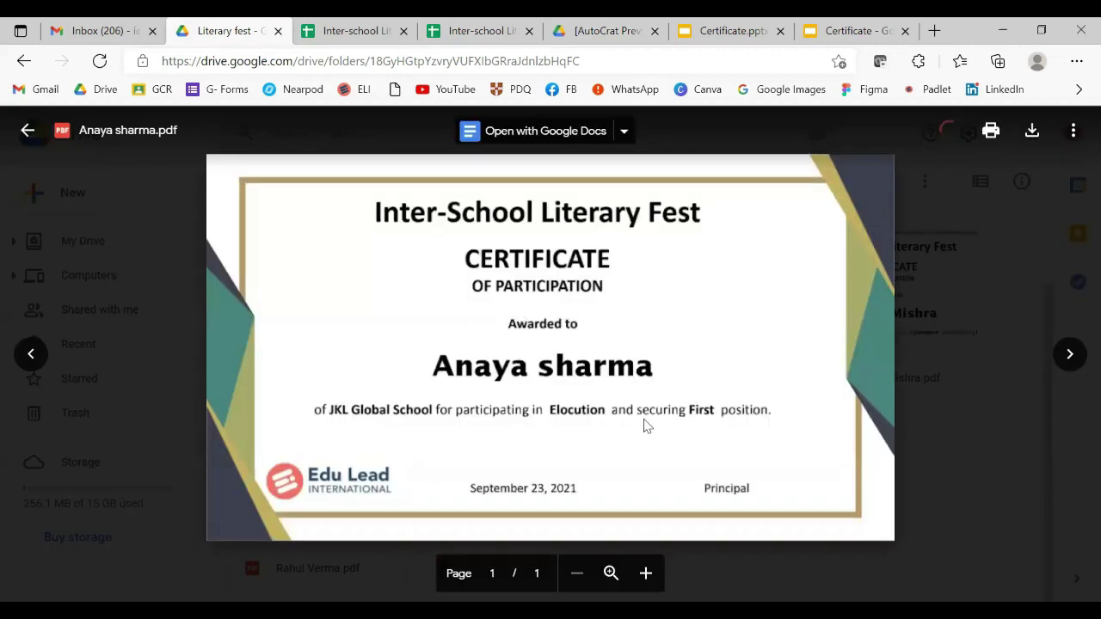
click(1070, 355)
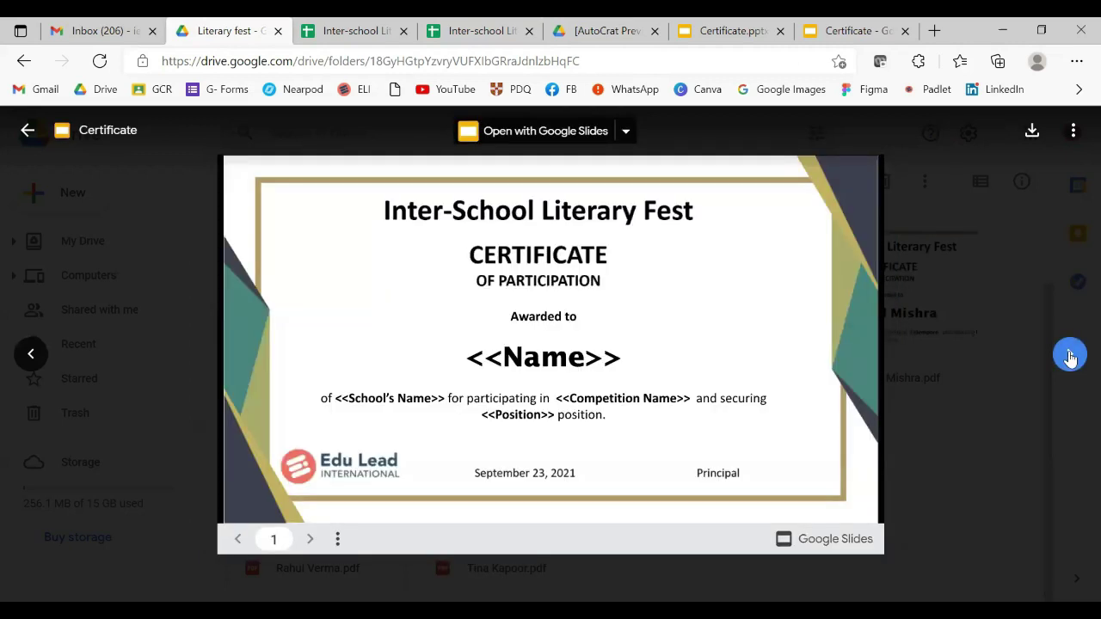
click(1070, 355)
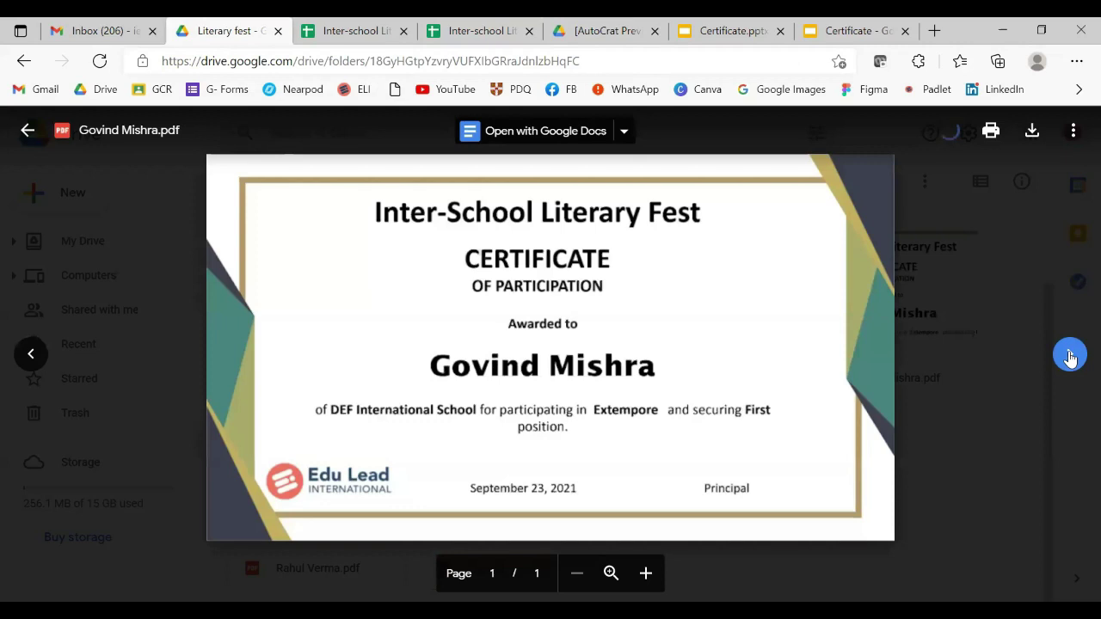
click(1070, 355)
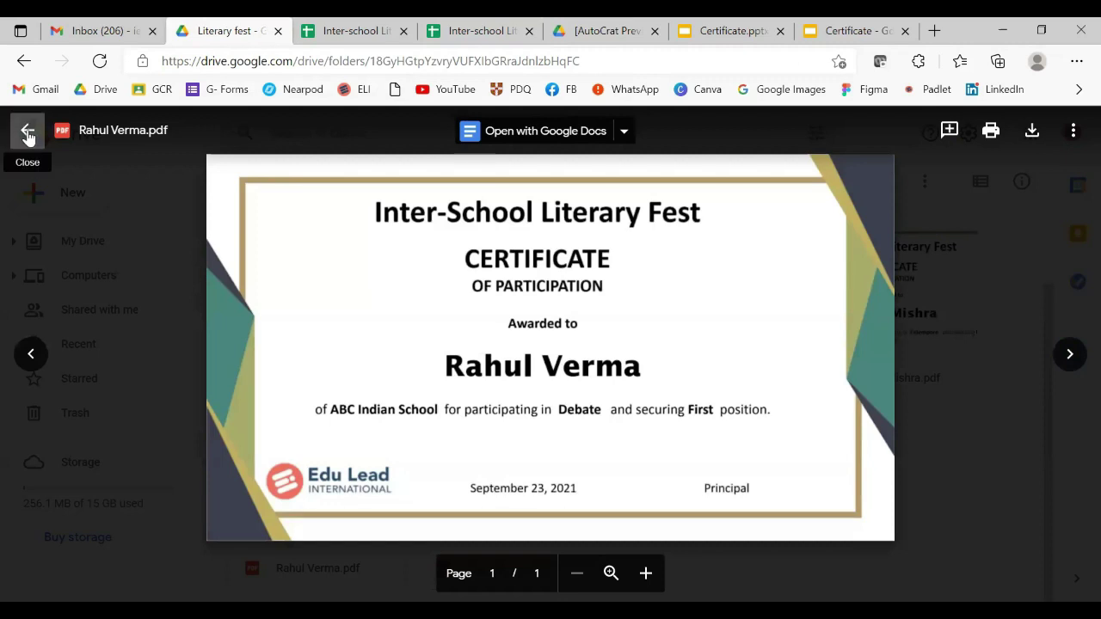
click(28, 135)
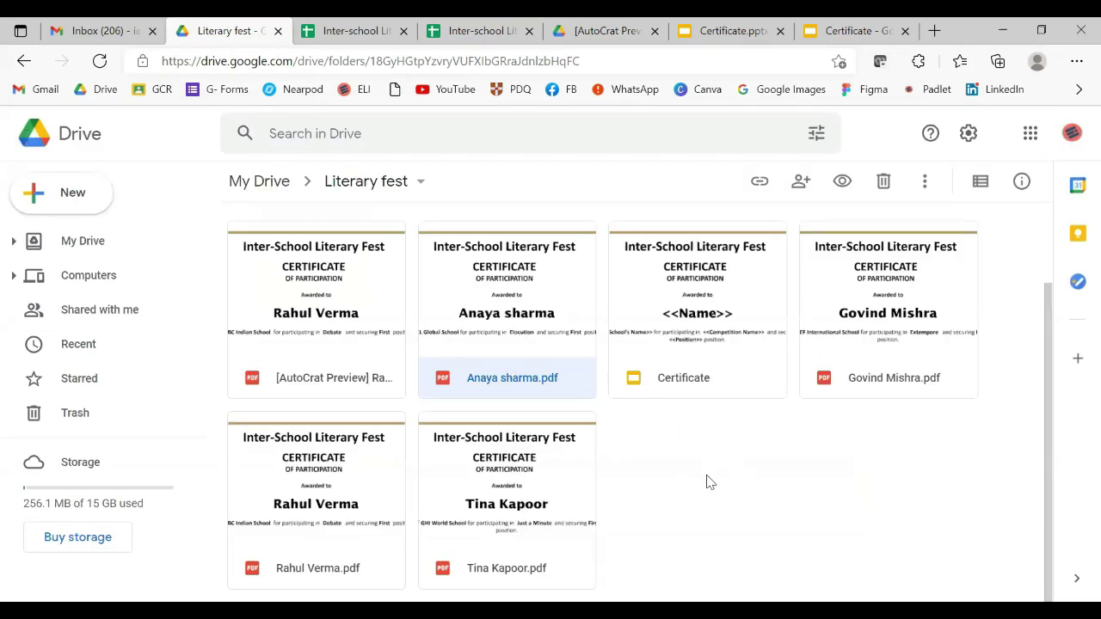
Switch to Gmail, open the newest "Certificate- Literary Fest" email and inspect its attached certificate PDF.
click(77, 30)
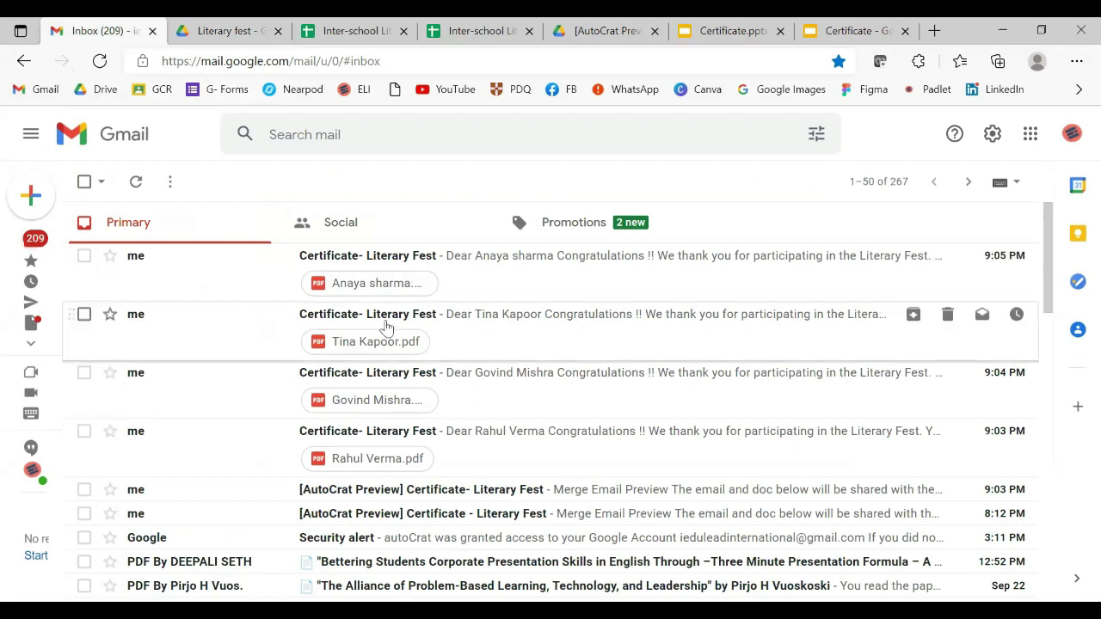
click(470, 265)
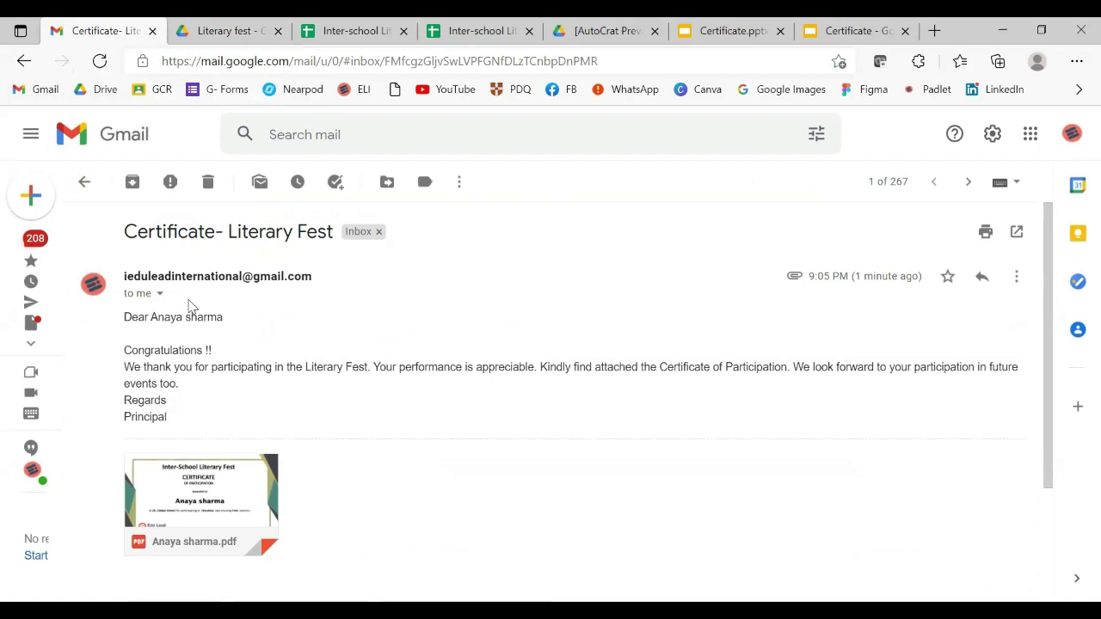
click(205, 490)
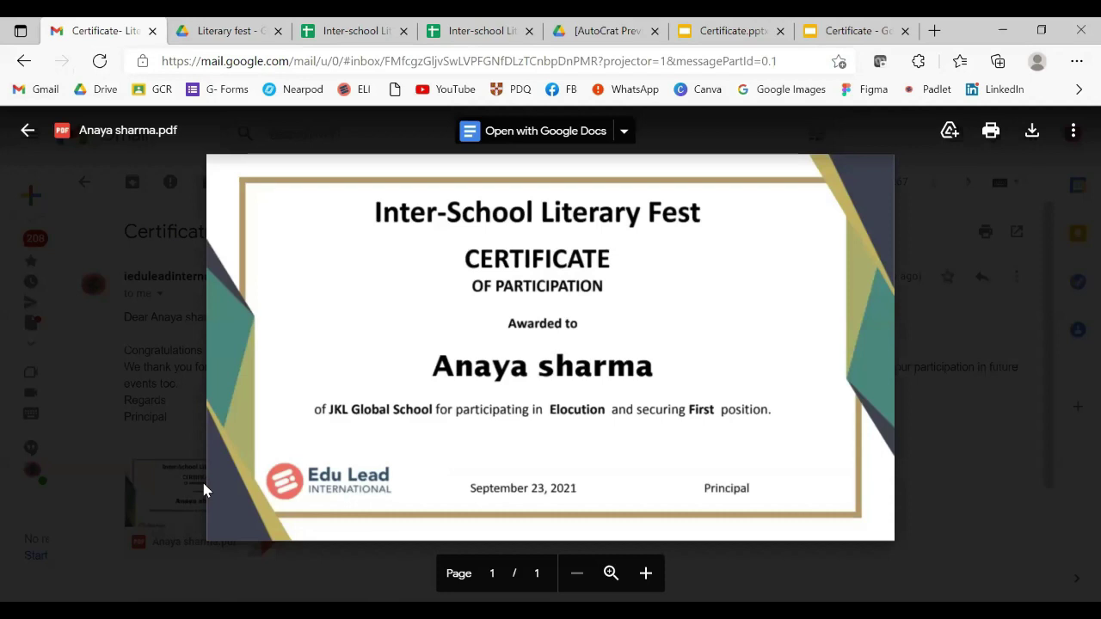
click(28, 133)
scroll(372, 394, down, 1)
scroll(372, 394, up, 1)
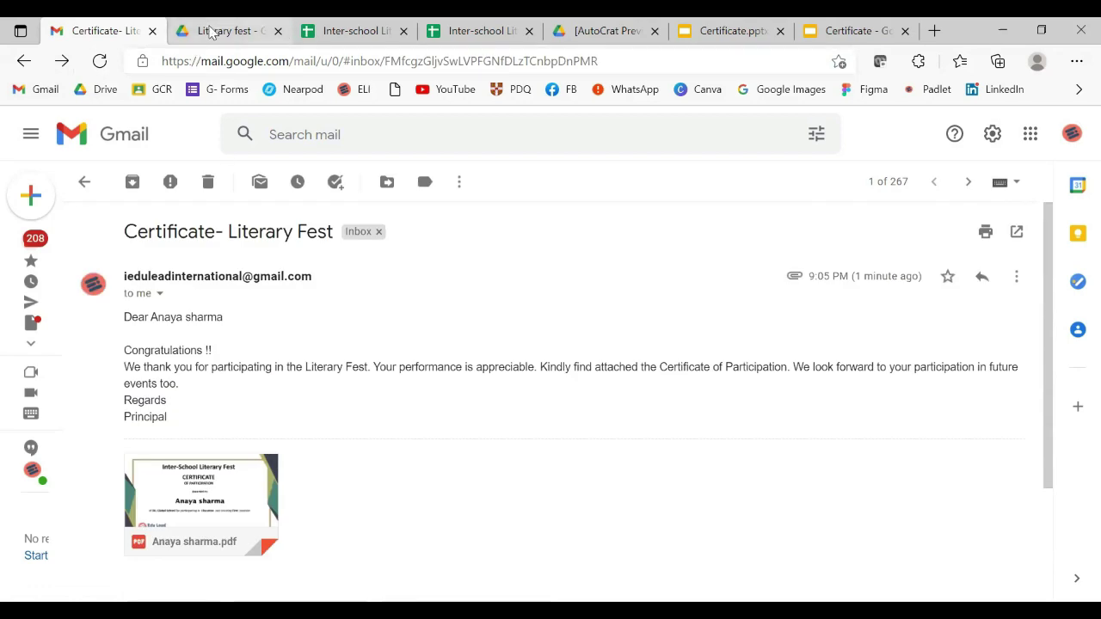